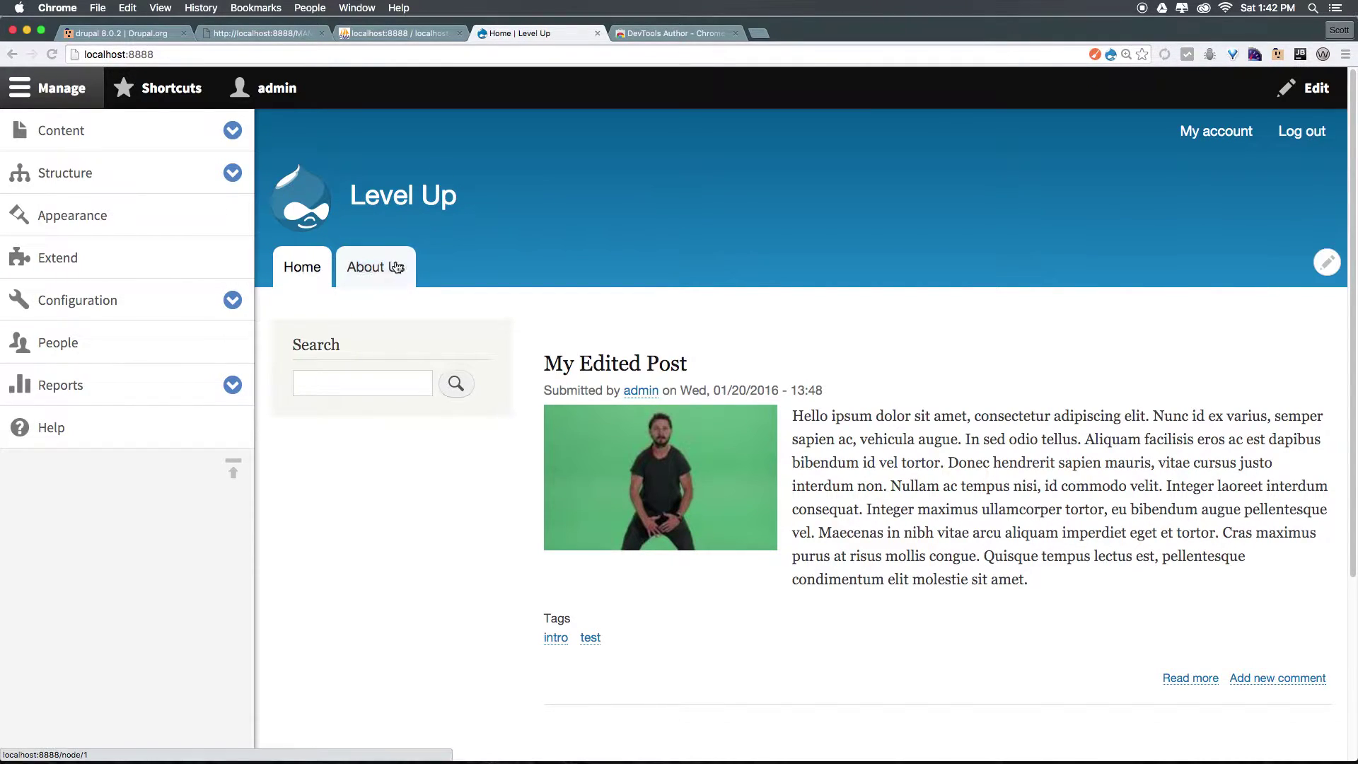
Reveal the edit options for the header account menu, main menu and footer Contact block
click(1327, 271)
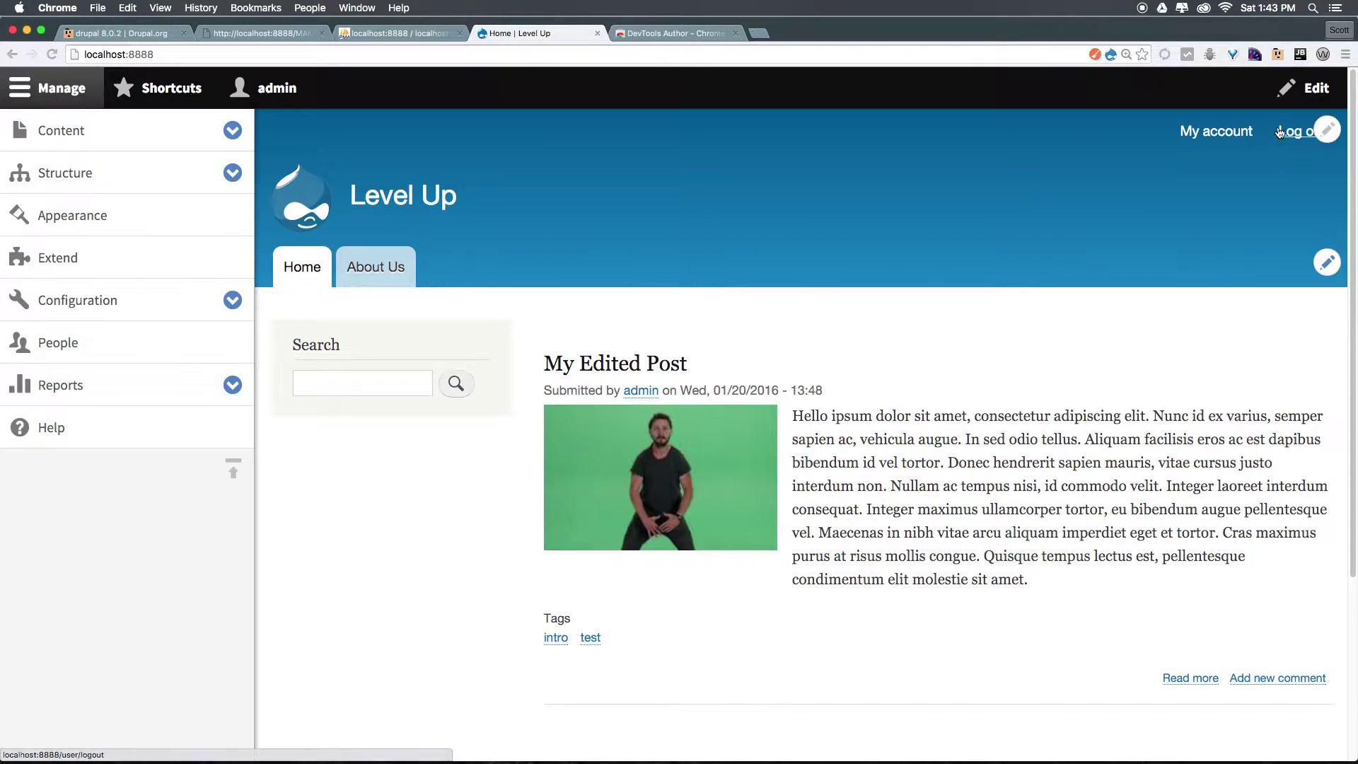
click(1325, 134)
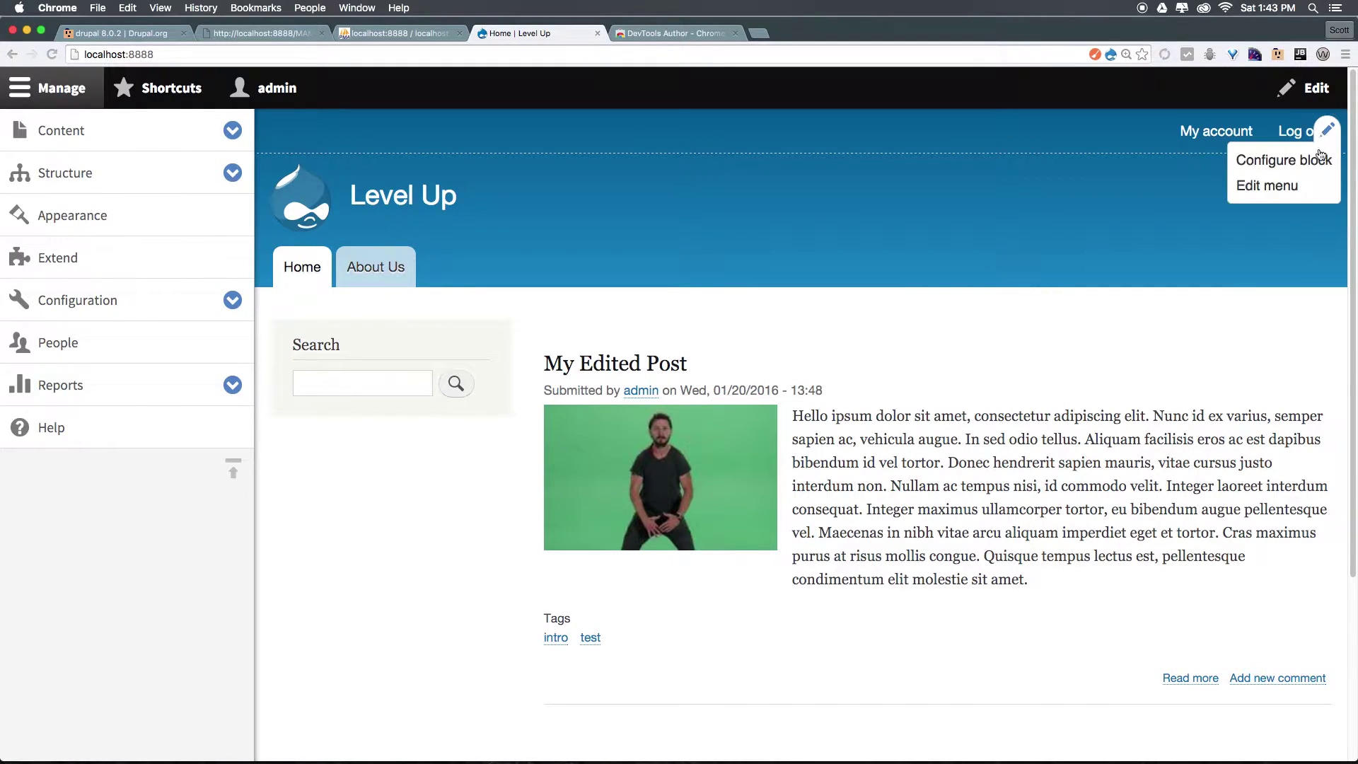
scroll(818, 558, down, 5)
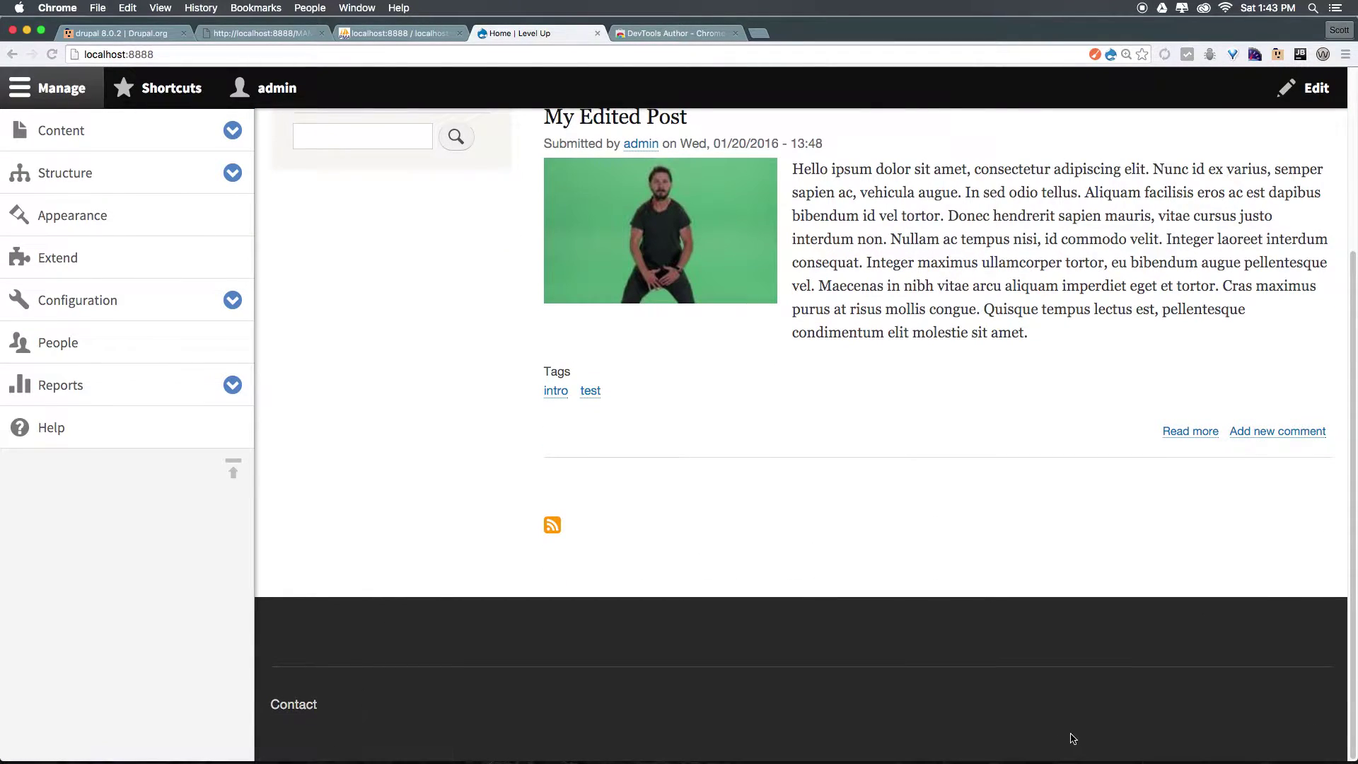
click(1314, 711)
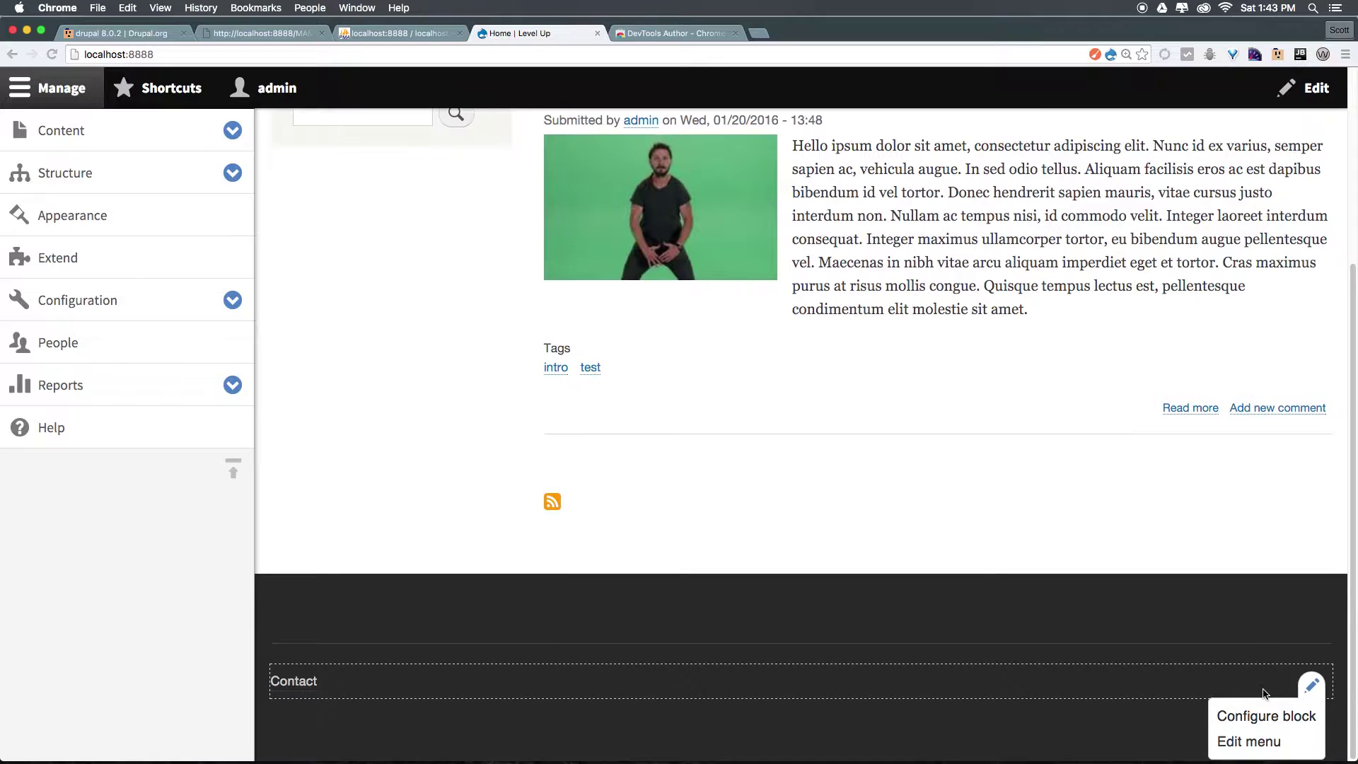
scroll(789, 478, up, 3)
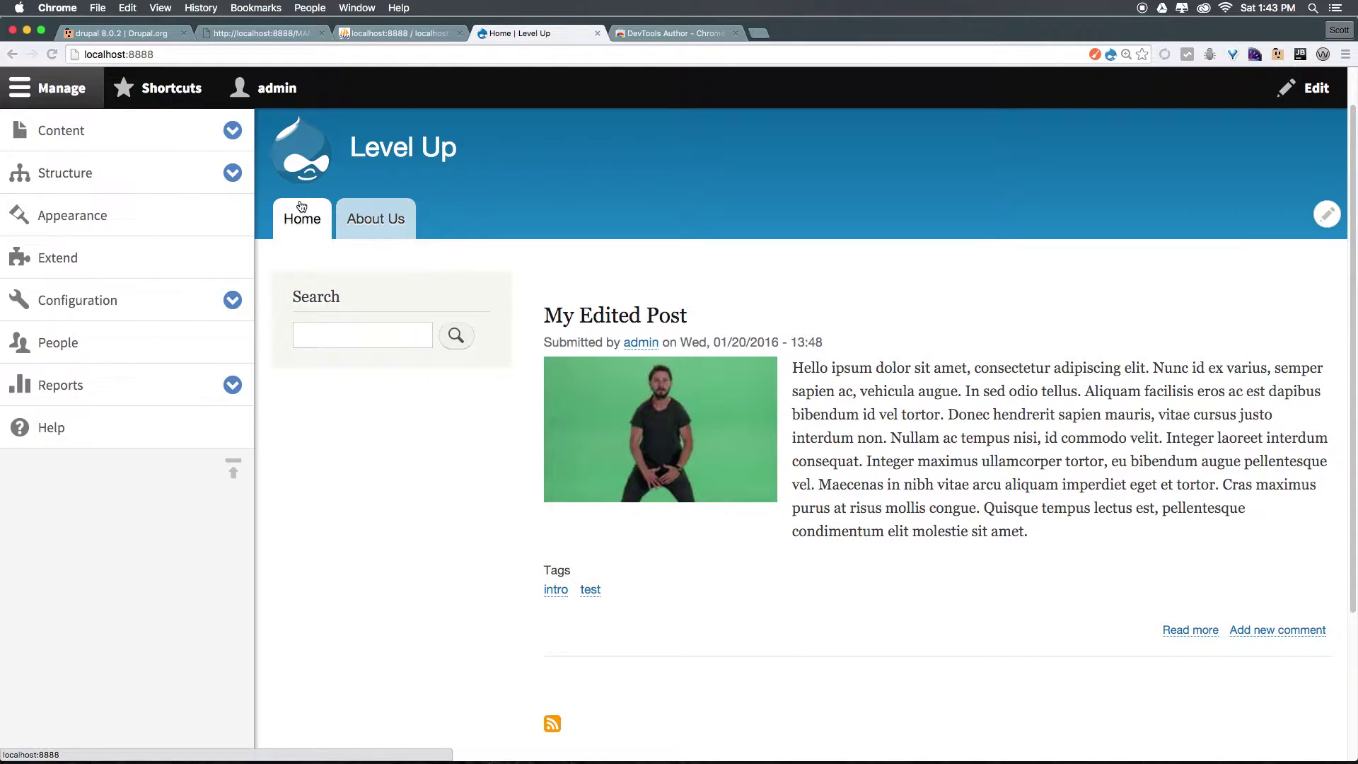
Go to Structure > Menus and expand the Main navigation row's operations
click(232, 175)
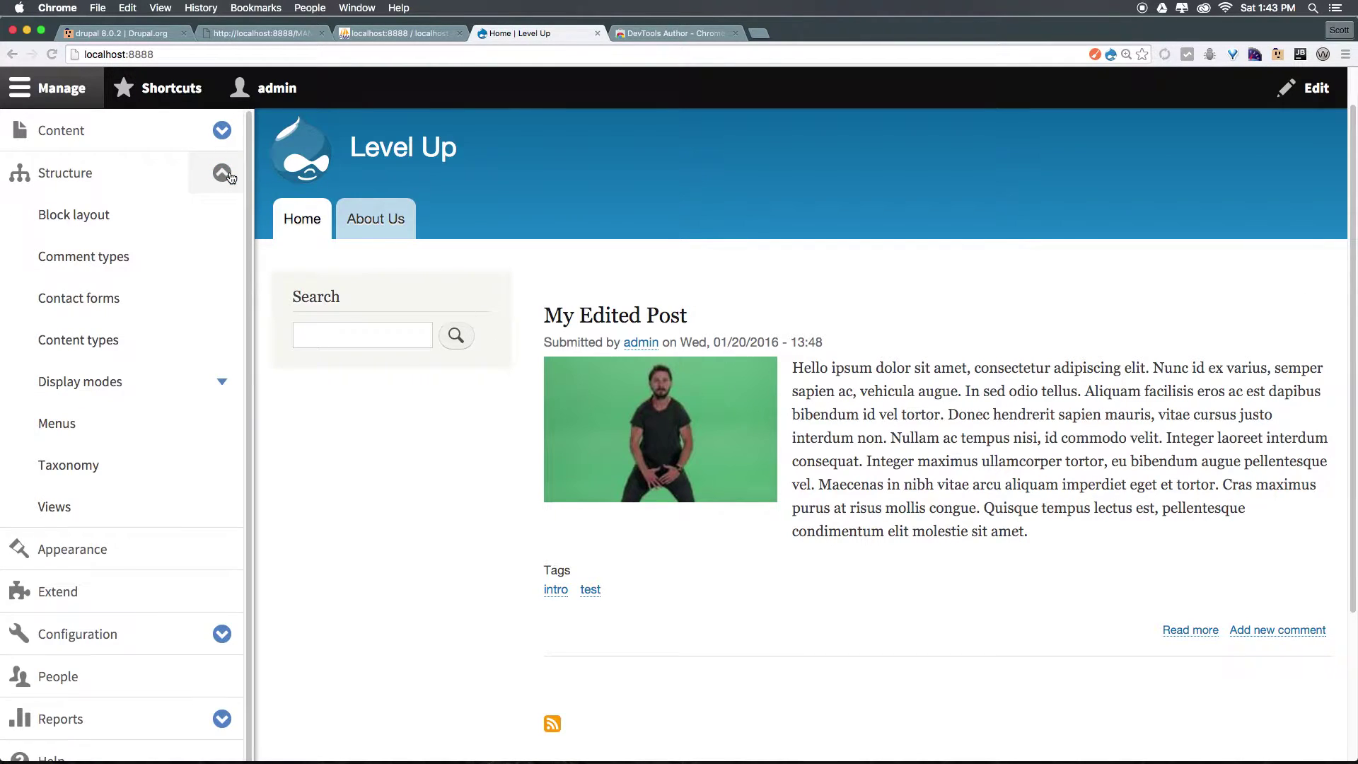
click(79, 425)
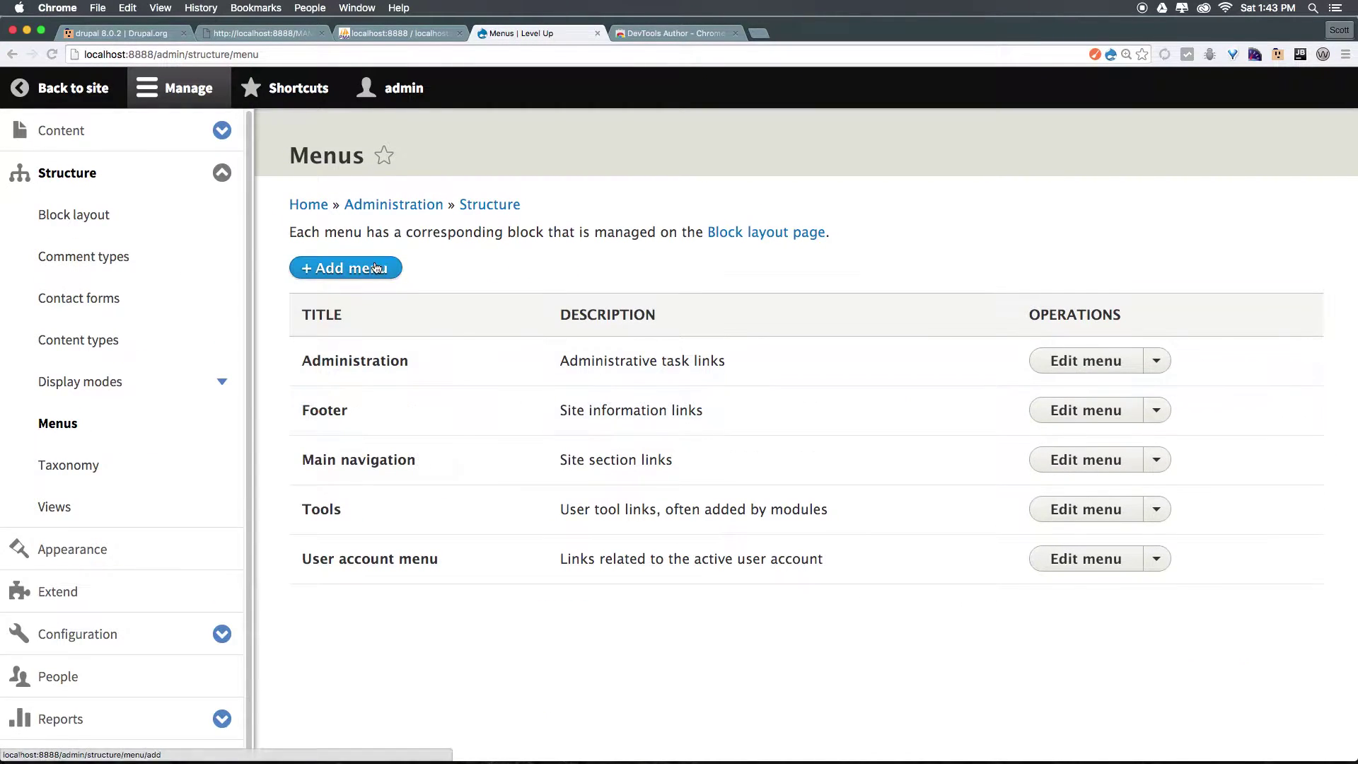
double_click(367, 362)
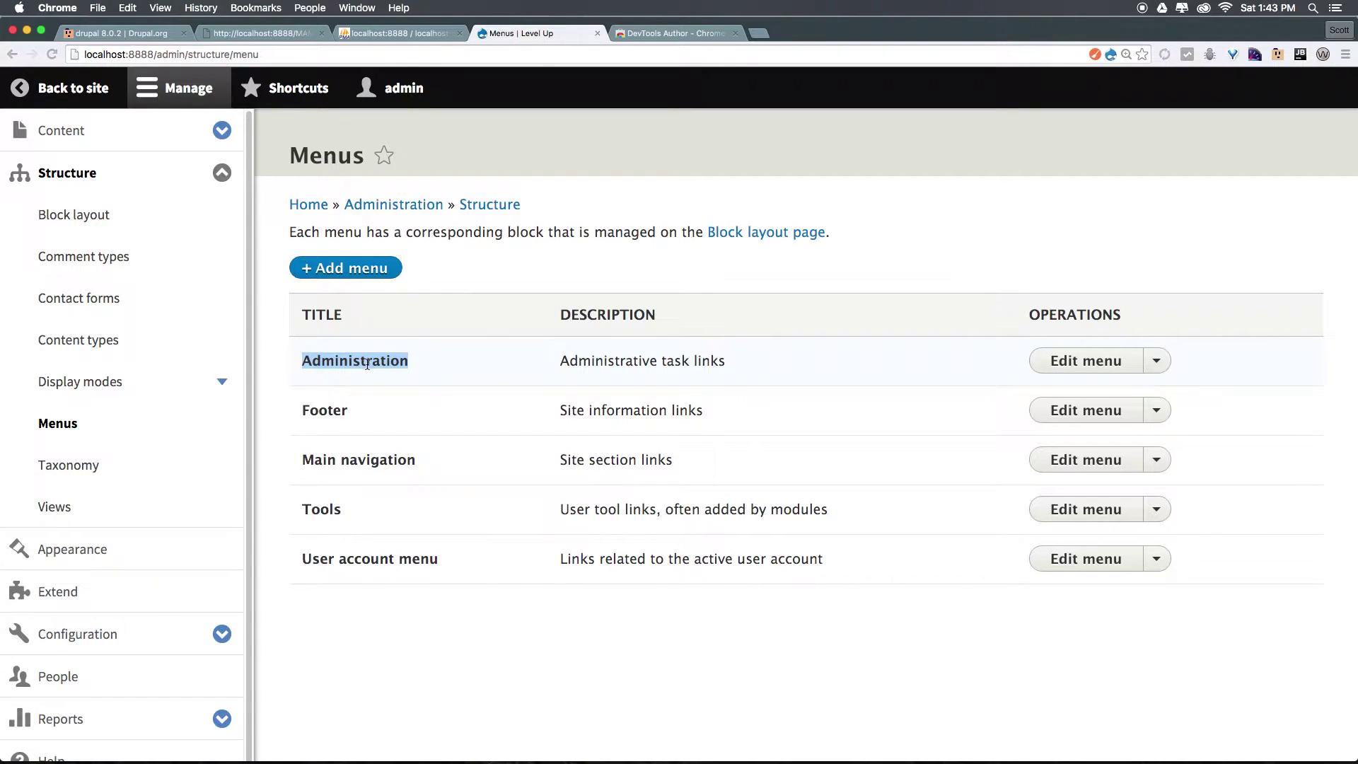
double_click(324, 409)
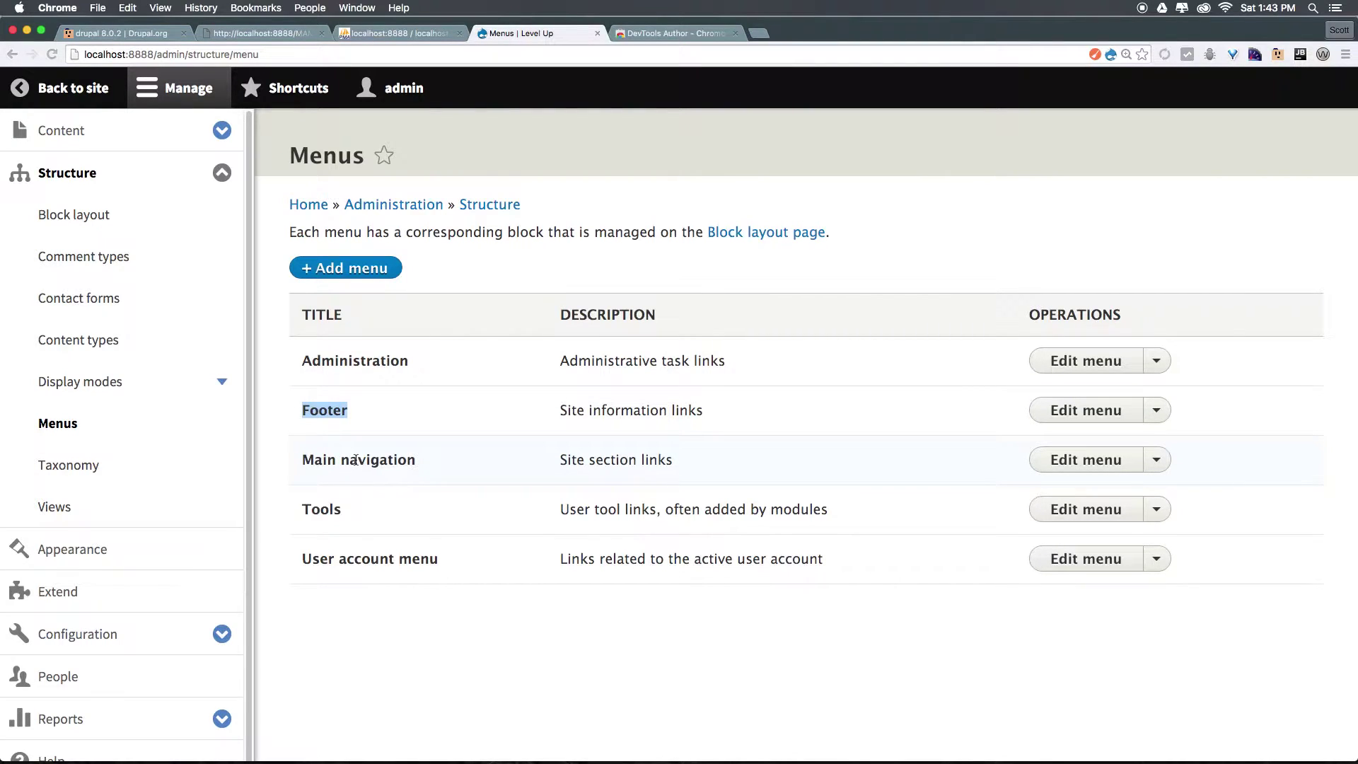
click(335, 510)
click(1155, 460)
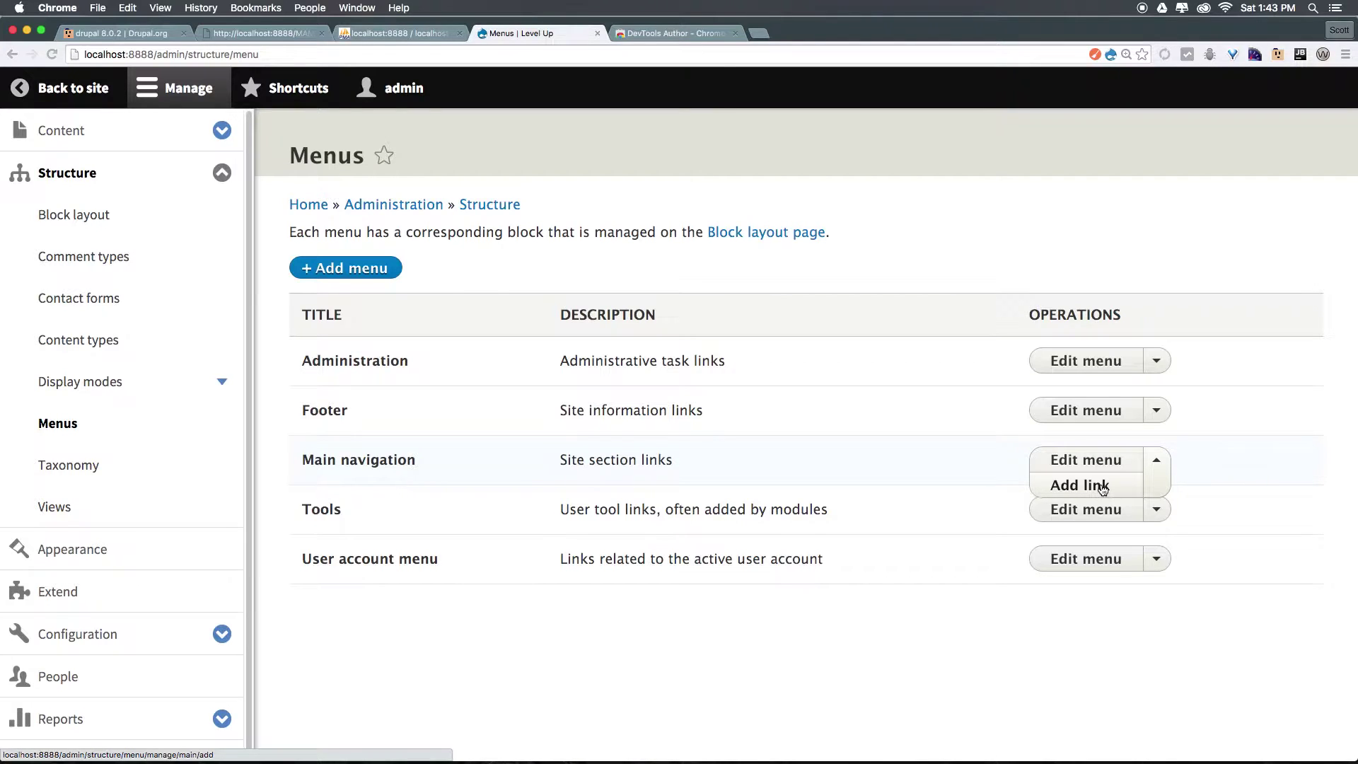
Open the Main navigation menu for editing, then visit the site's footer Contact page
click(1095, 468)
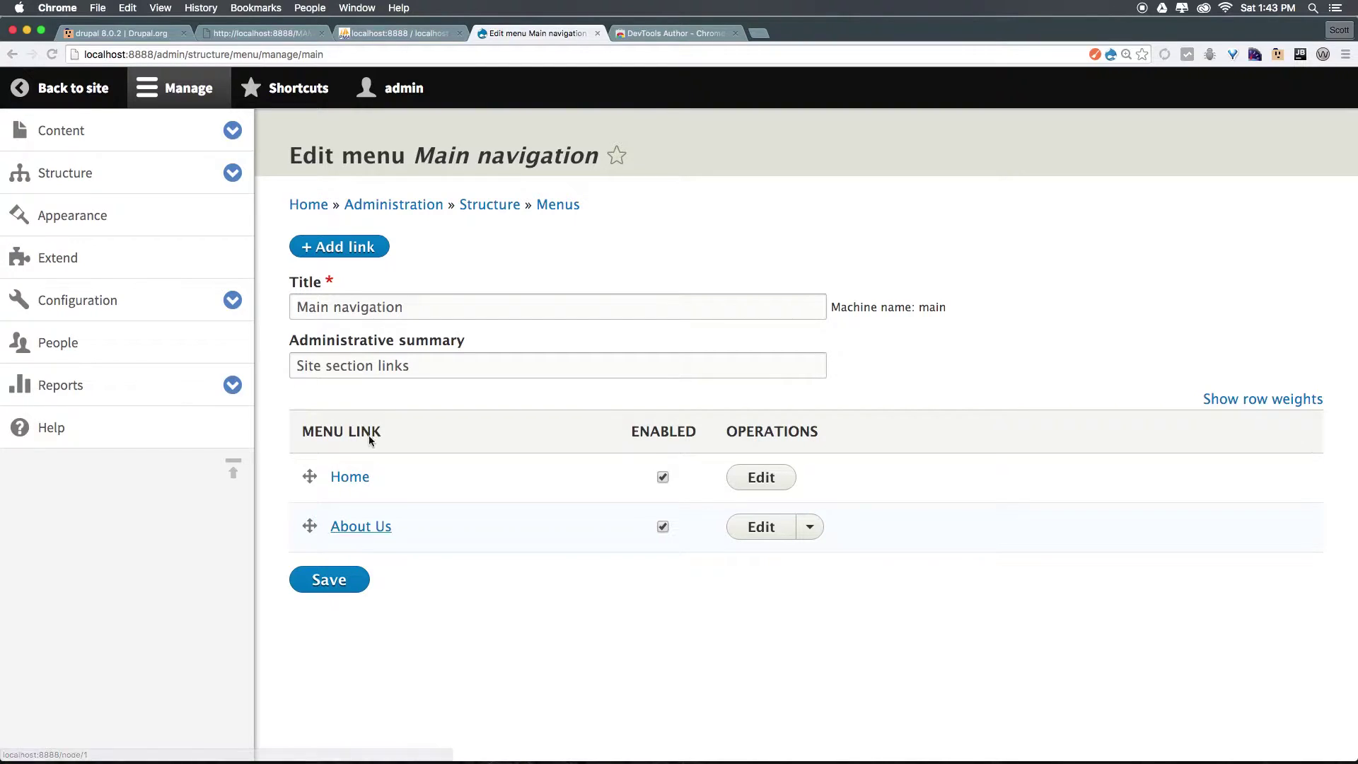
key(super+2)
scroll(549, 210, down, 5)
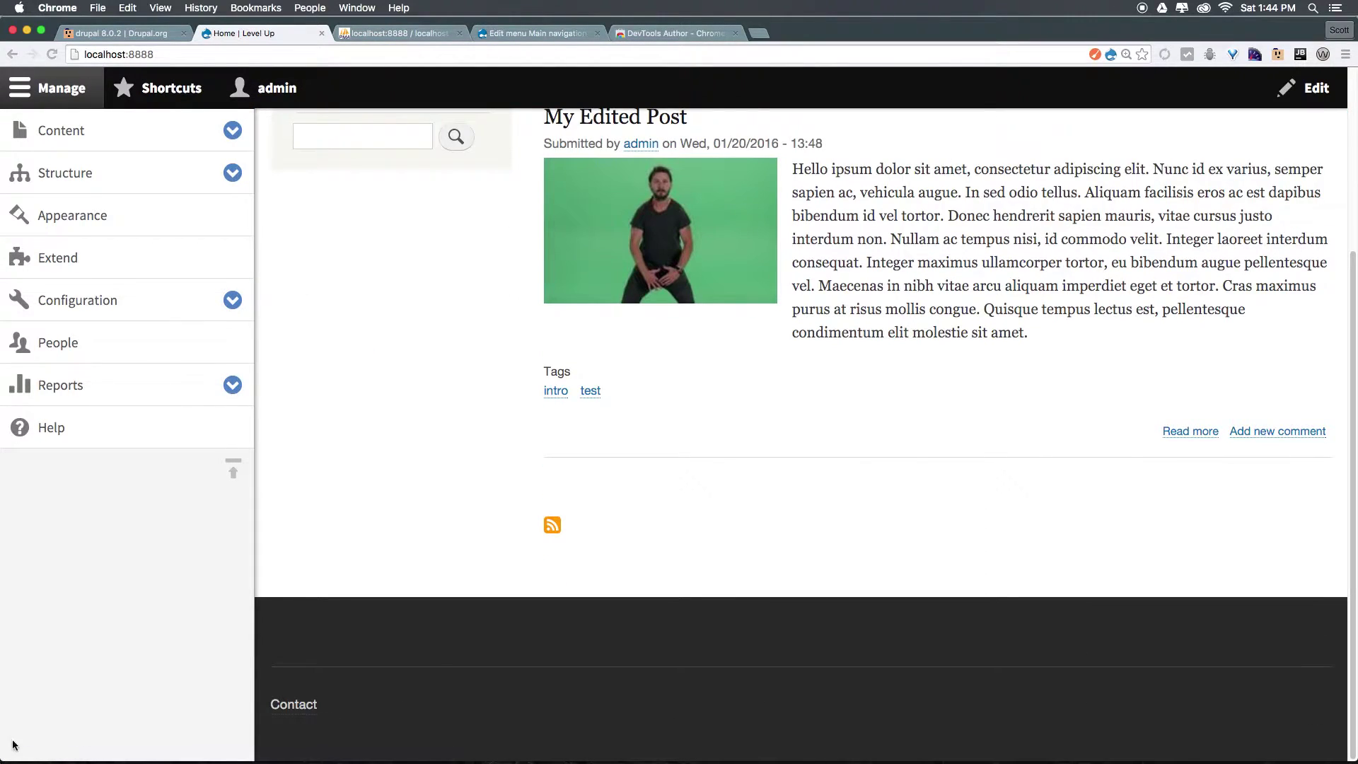
click(309, 705)
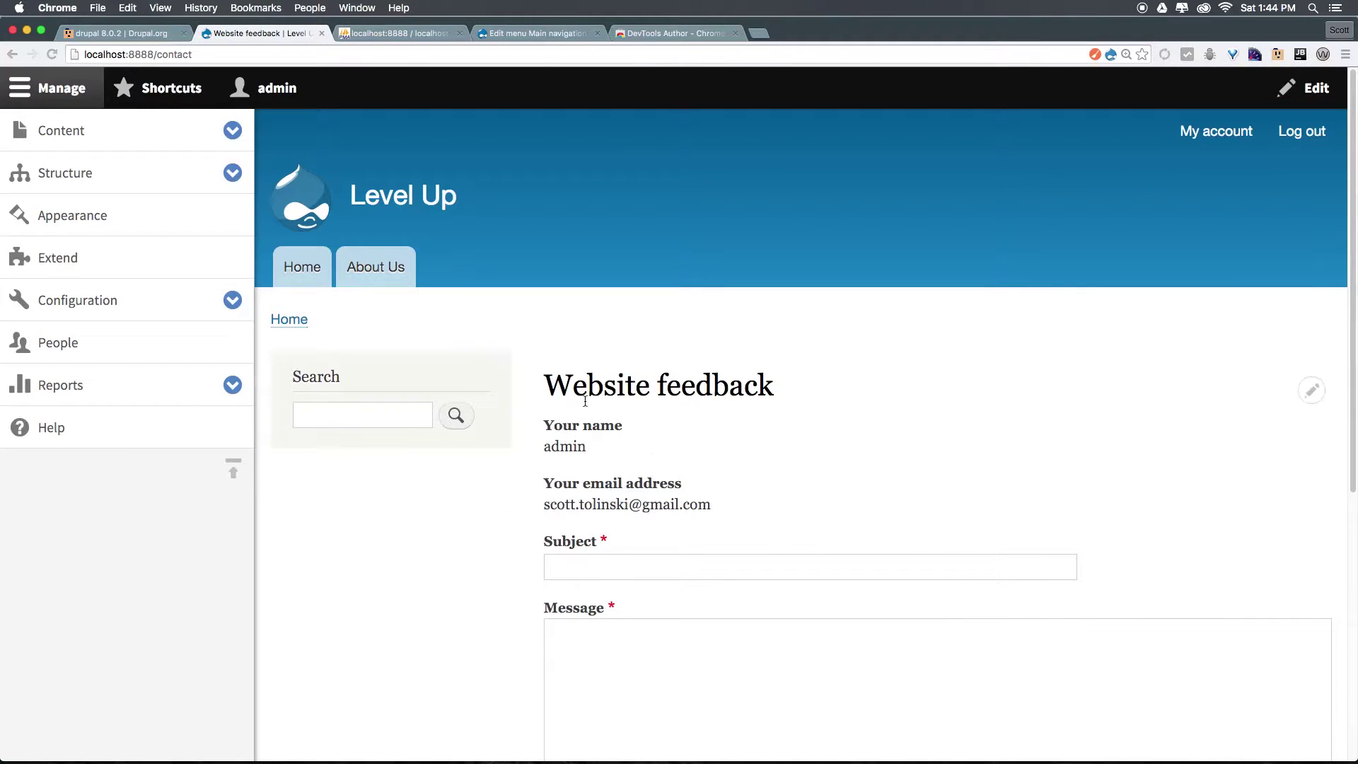
Confirm the Website feedback page's path is /contact and return to the Main navigation editor
double_click(578, 387)
click(582, 450)
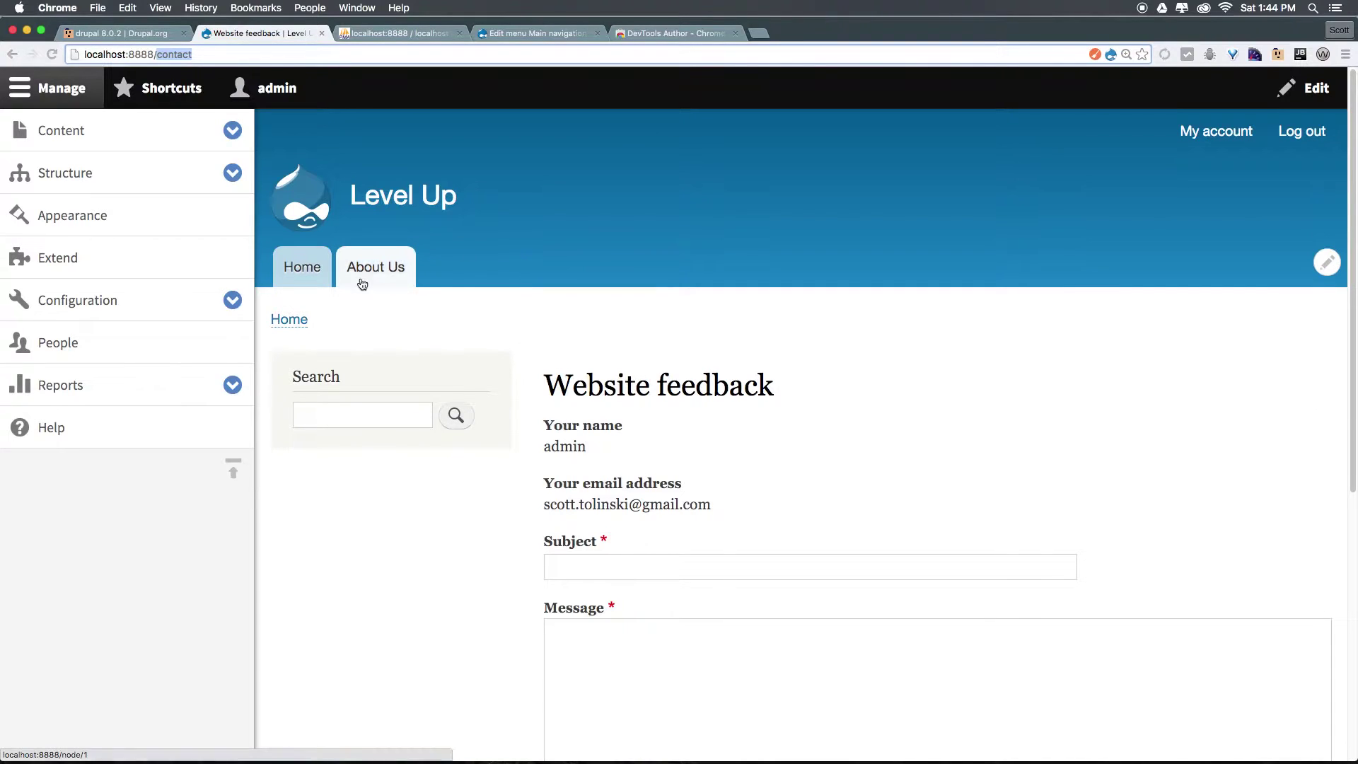
click(194, 56)
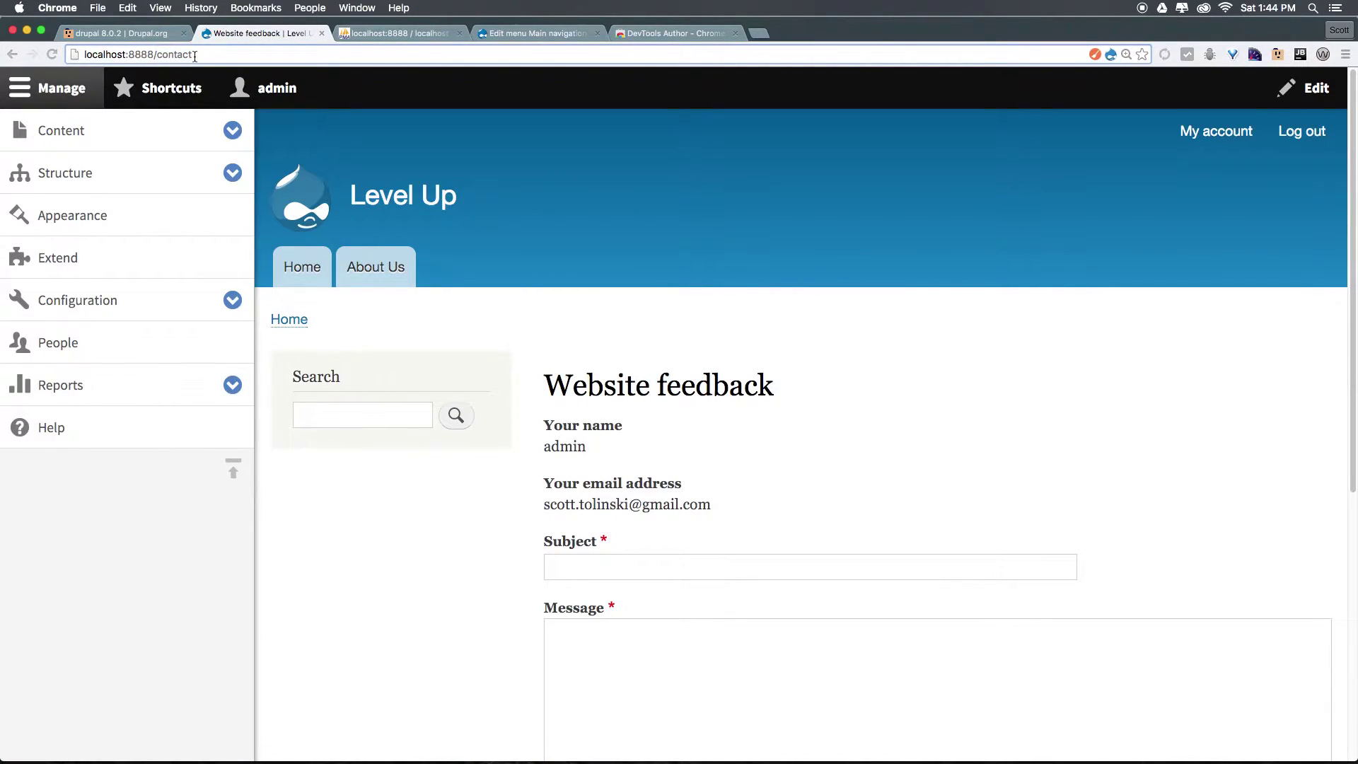
double_click(194, 56)
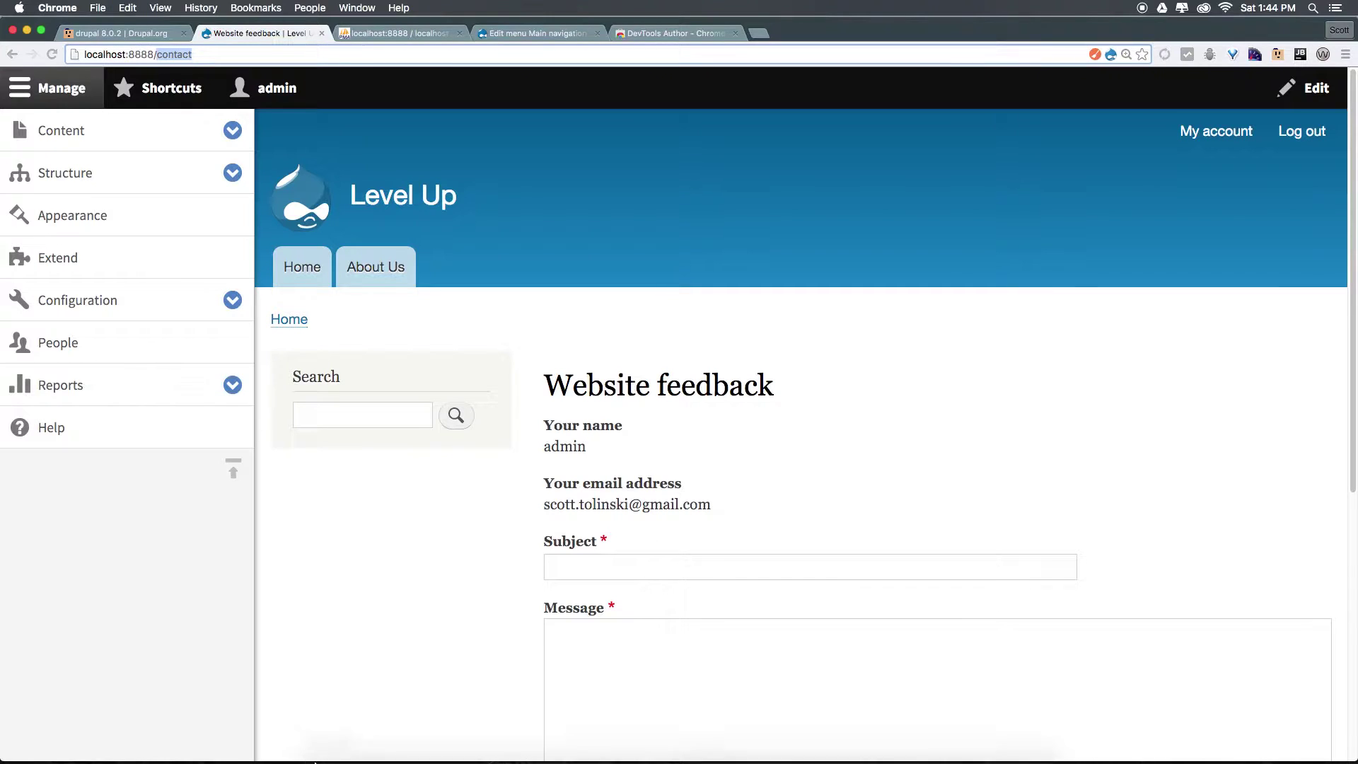
click(556, 33)
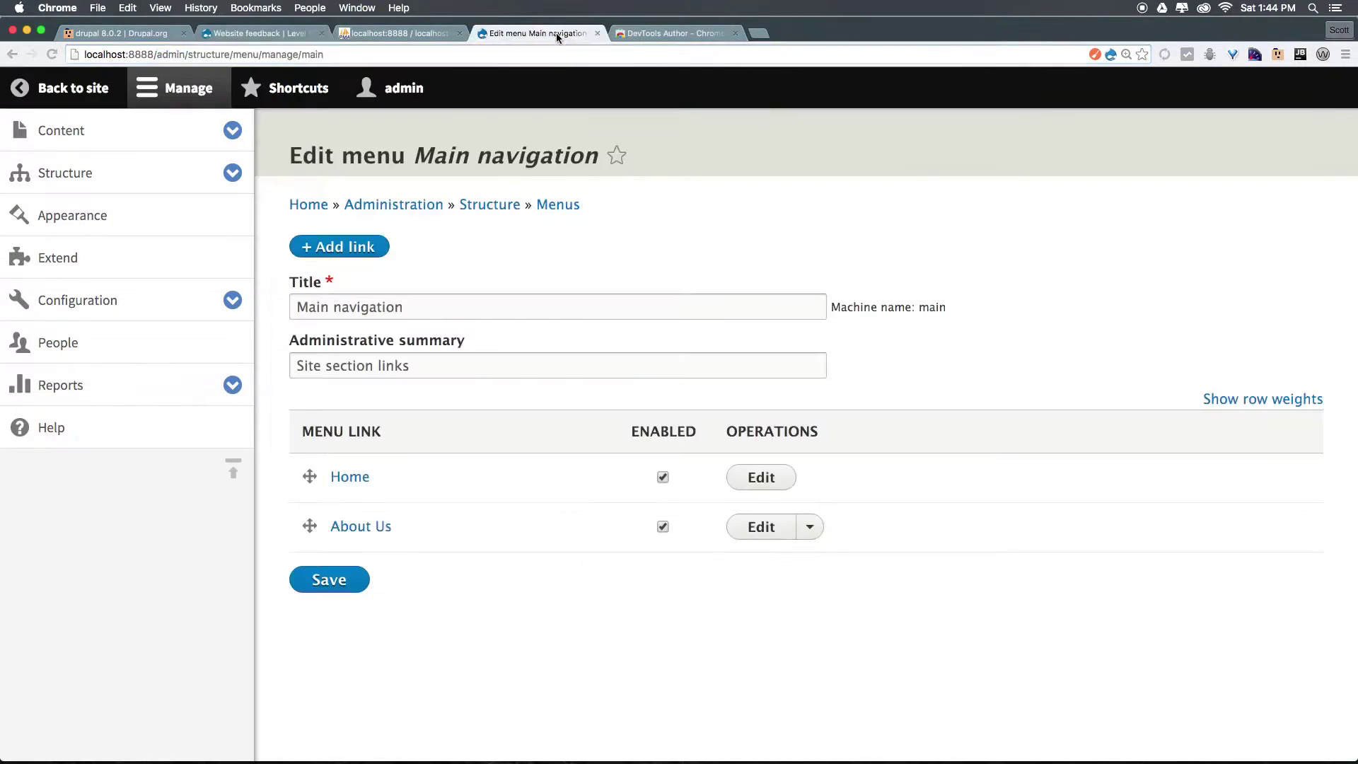
Start a new Main navigation link titled 'Contact Us'
click(353, 249)
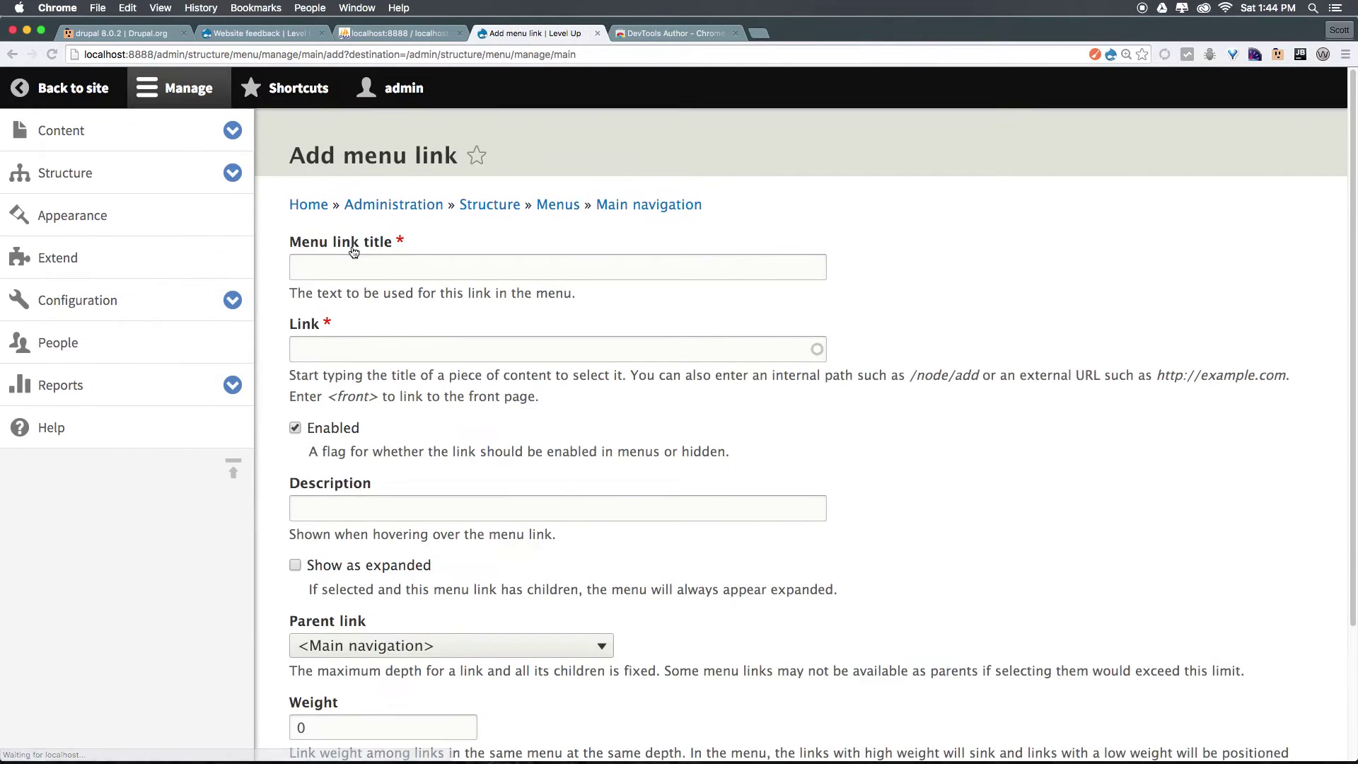
click(347, 266)
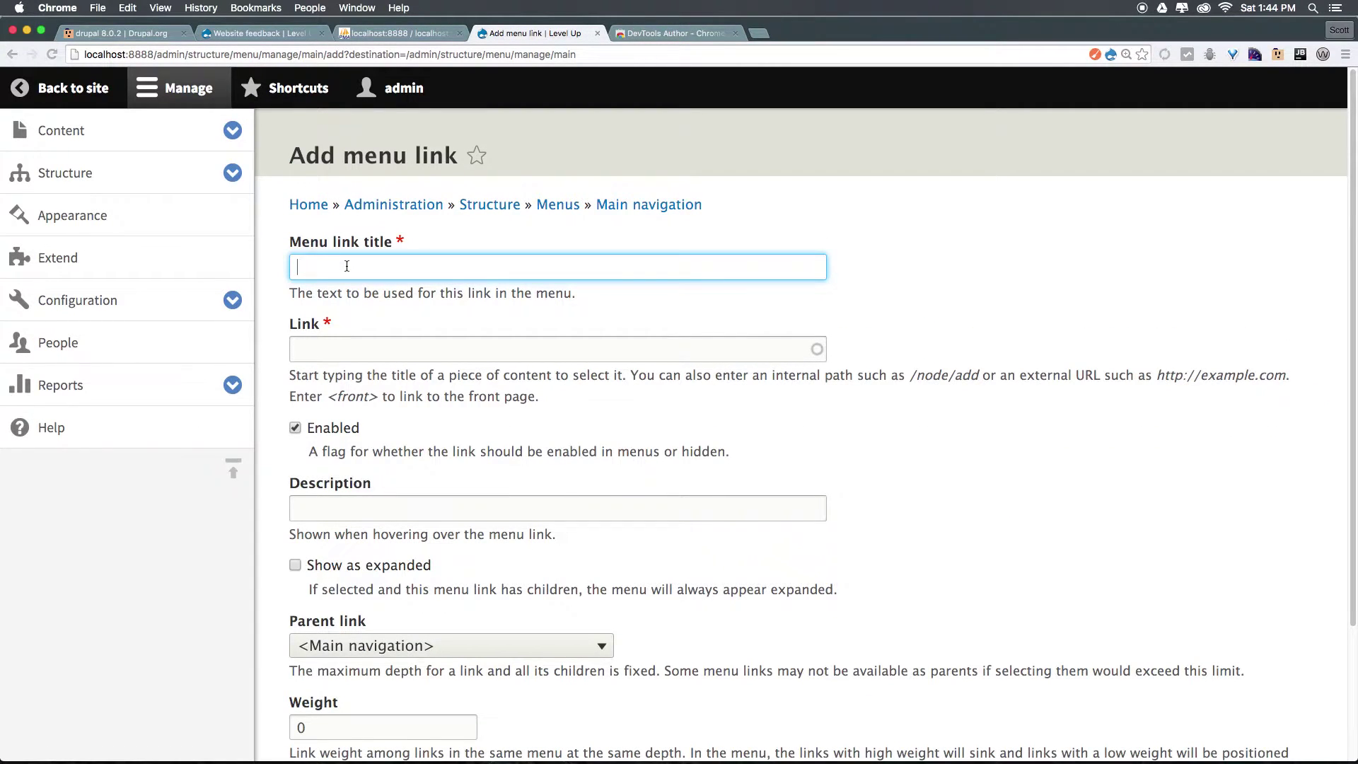
text(Contact Us)
key(Tab)
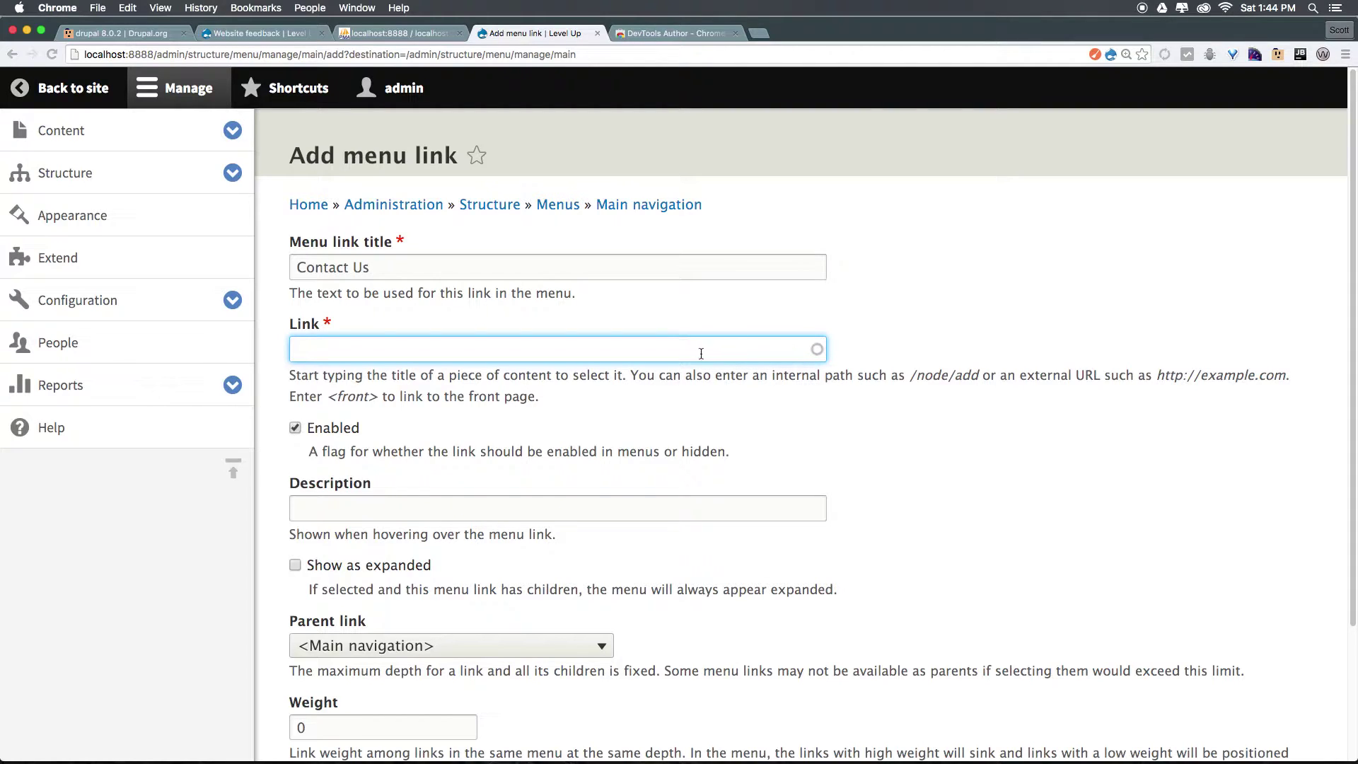
Point the link to /contact and leave it enabled
text(/contact)
scroll(417, 463, down, 1)
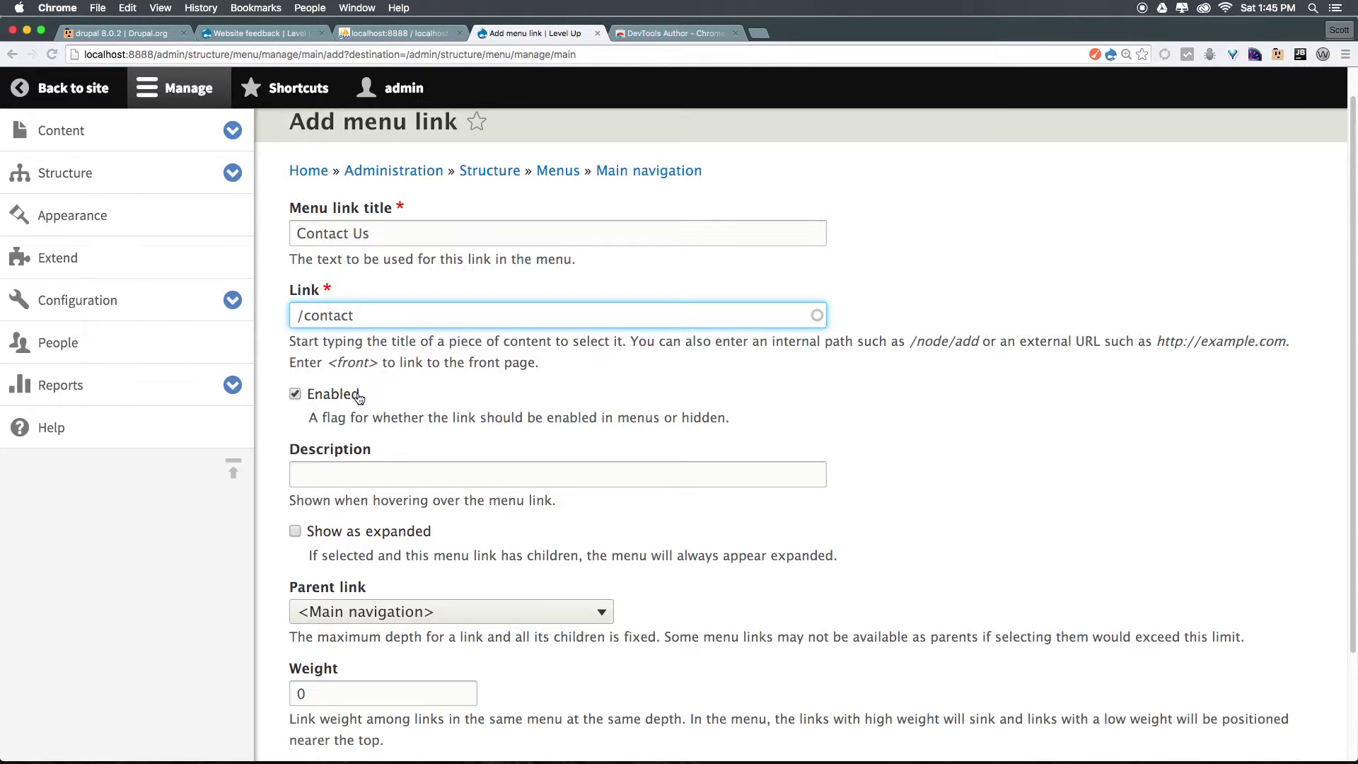
click(295, 395)
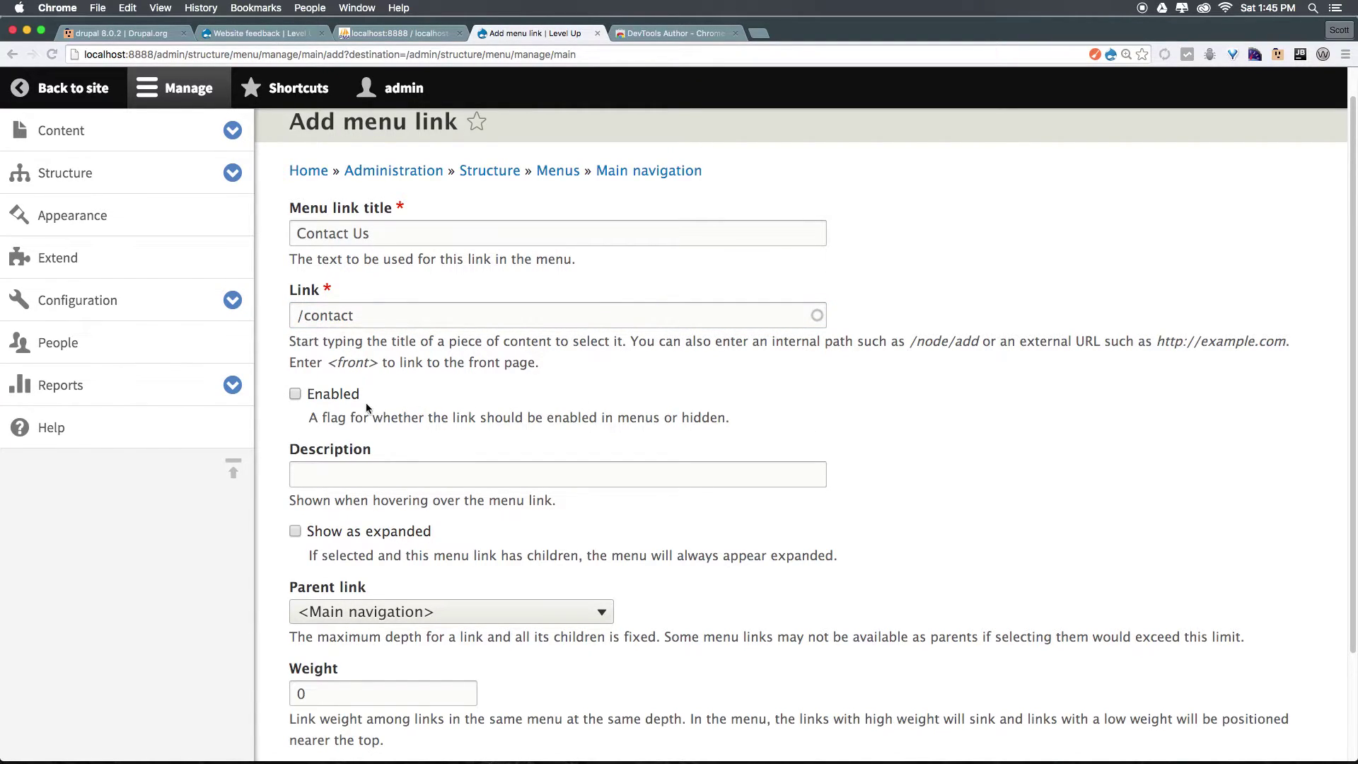
click(296, 396)
Enter 'Contact Us' as the link's description
scroll(282, 505, down, 3)
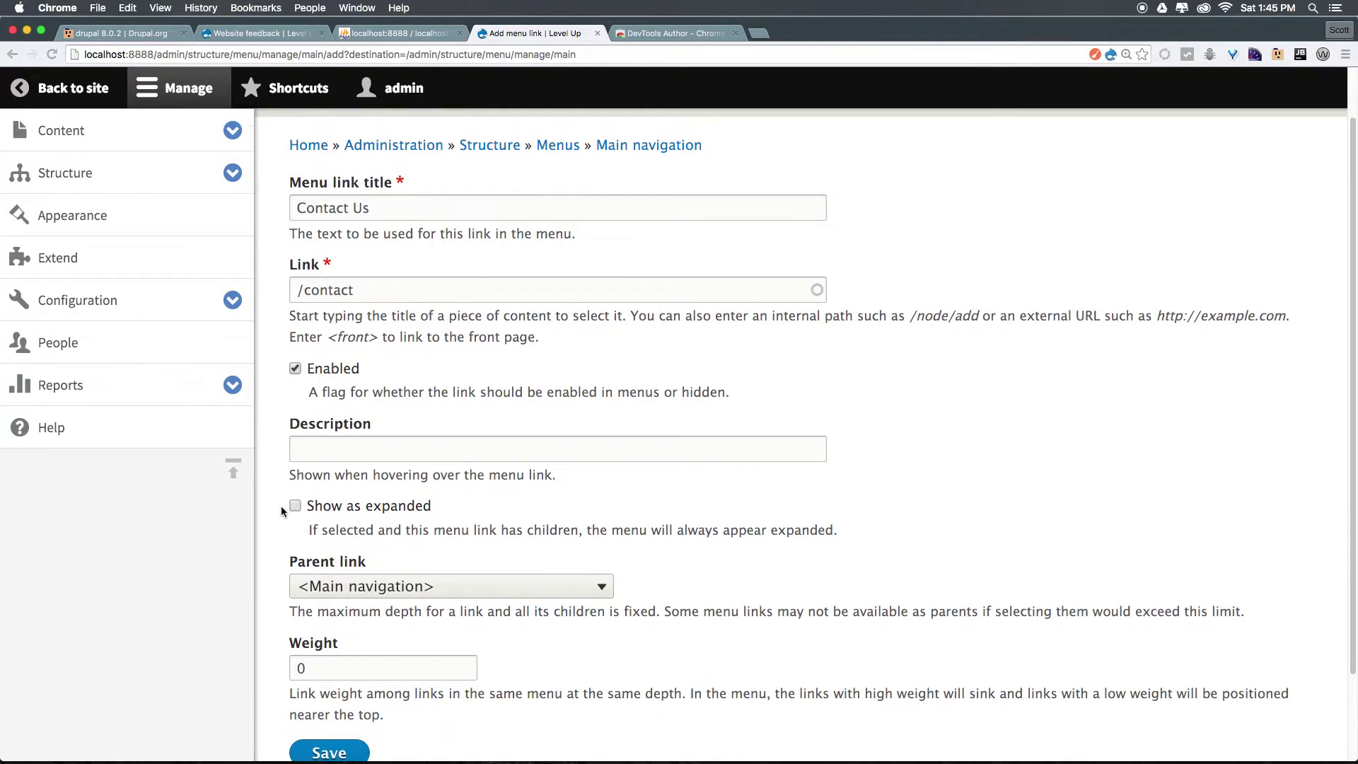
click(346, 382)
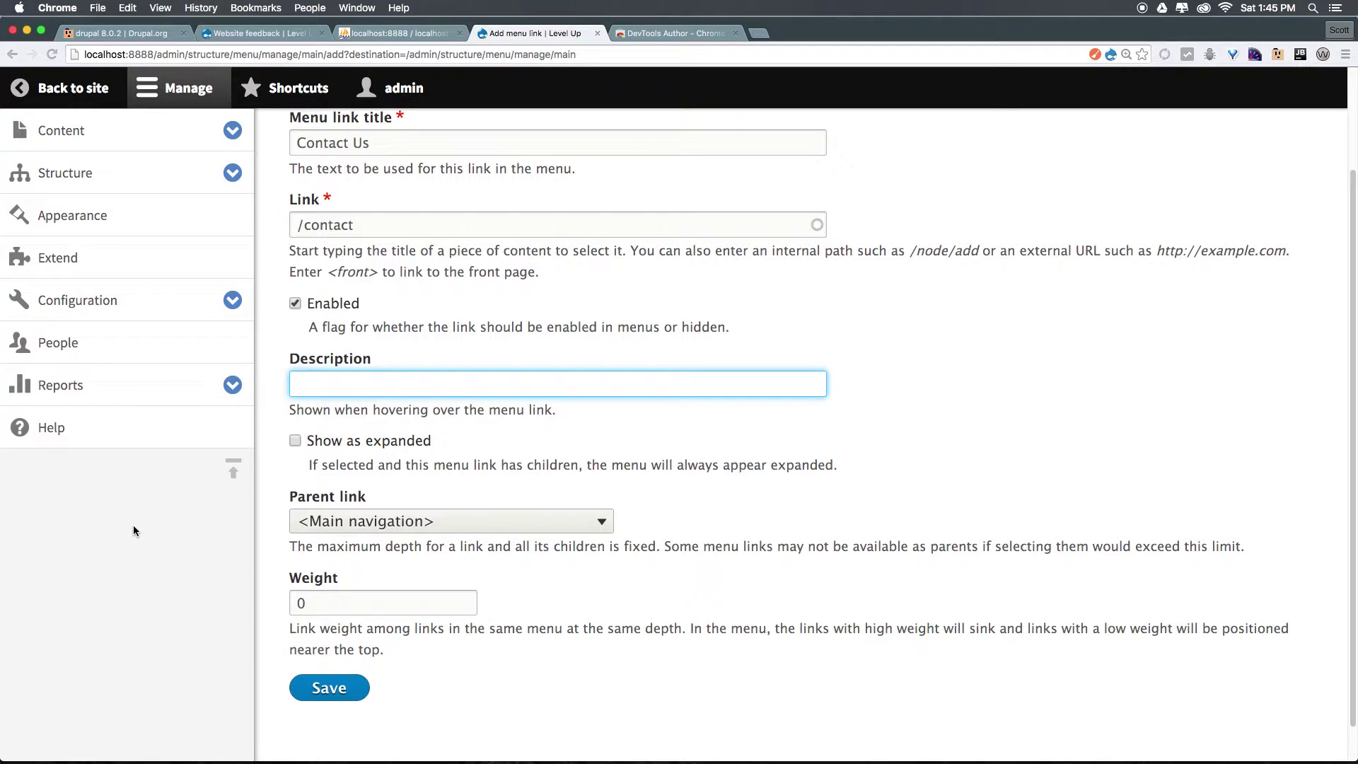
text(Contact Us)
drag(562, 405, 244, 410)
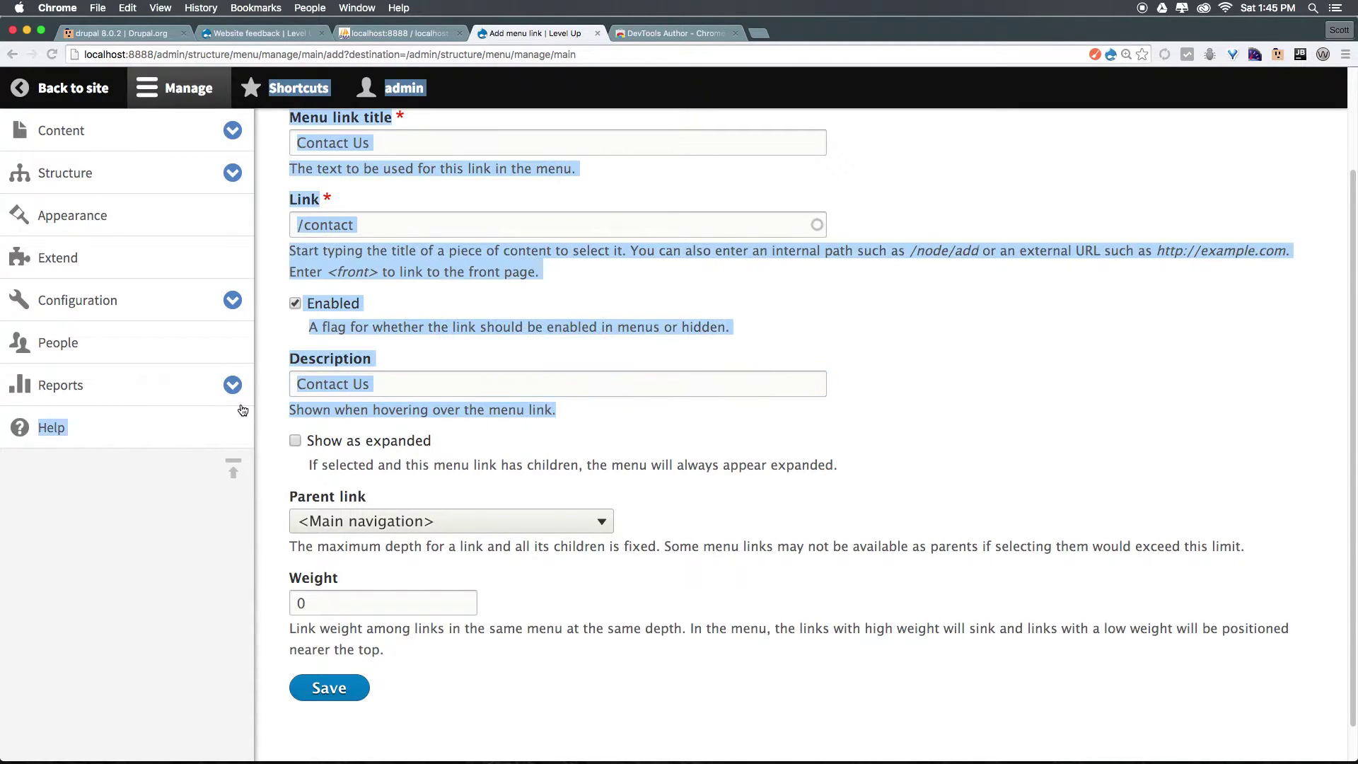
click(396, 413)
scroll(397, 414, down, 1)
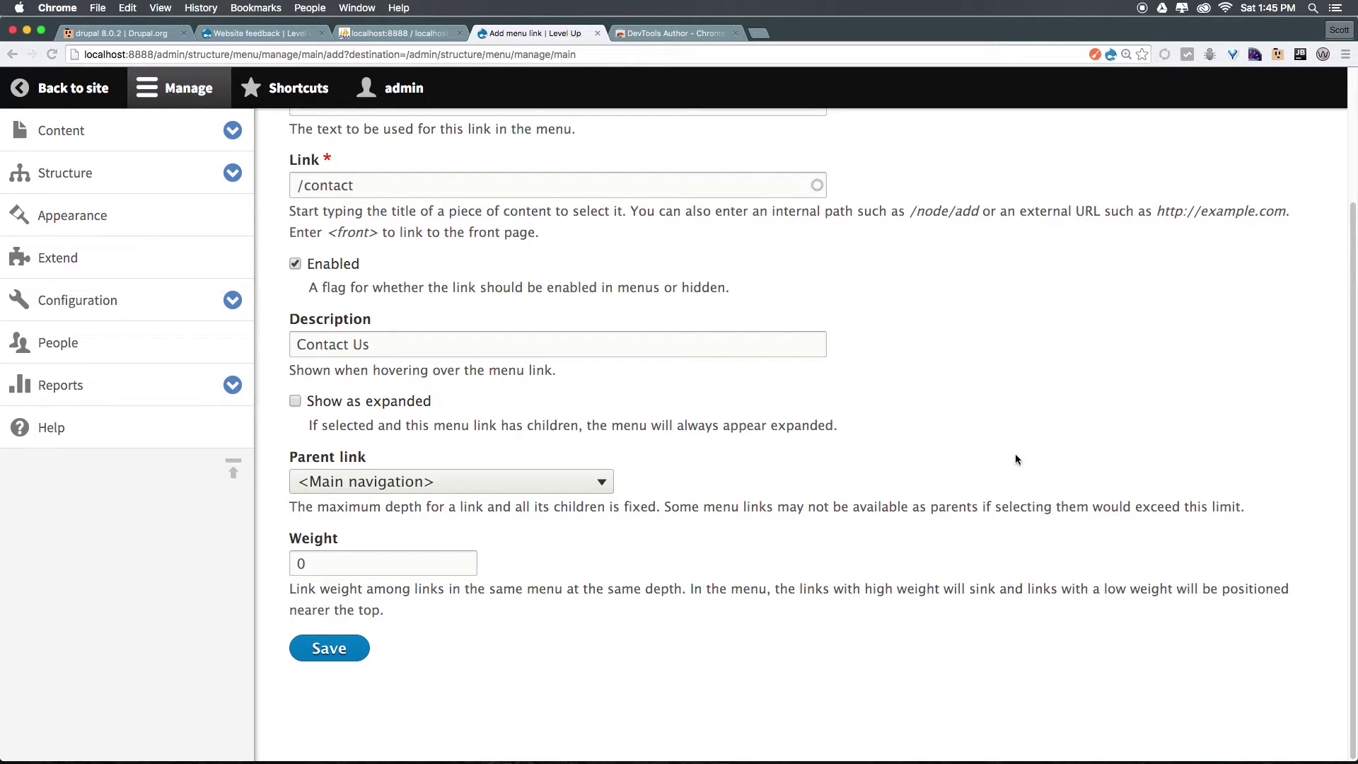
Keep <Main navigation> as the link's parent
click(536, 488)
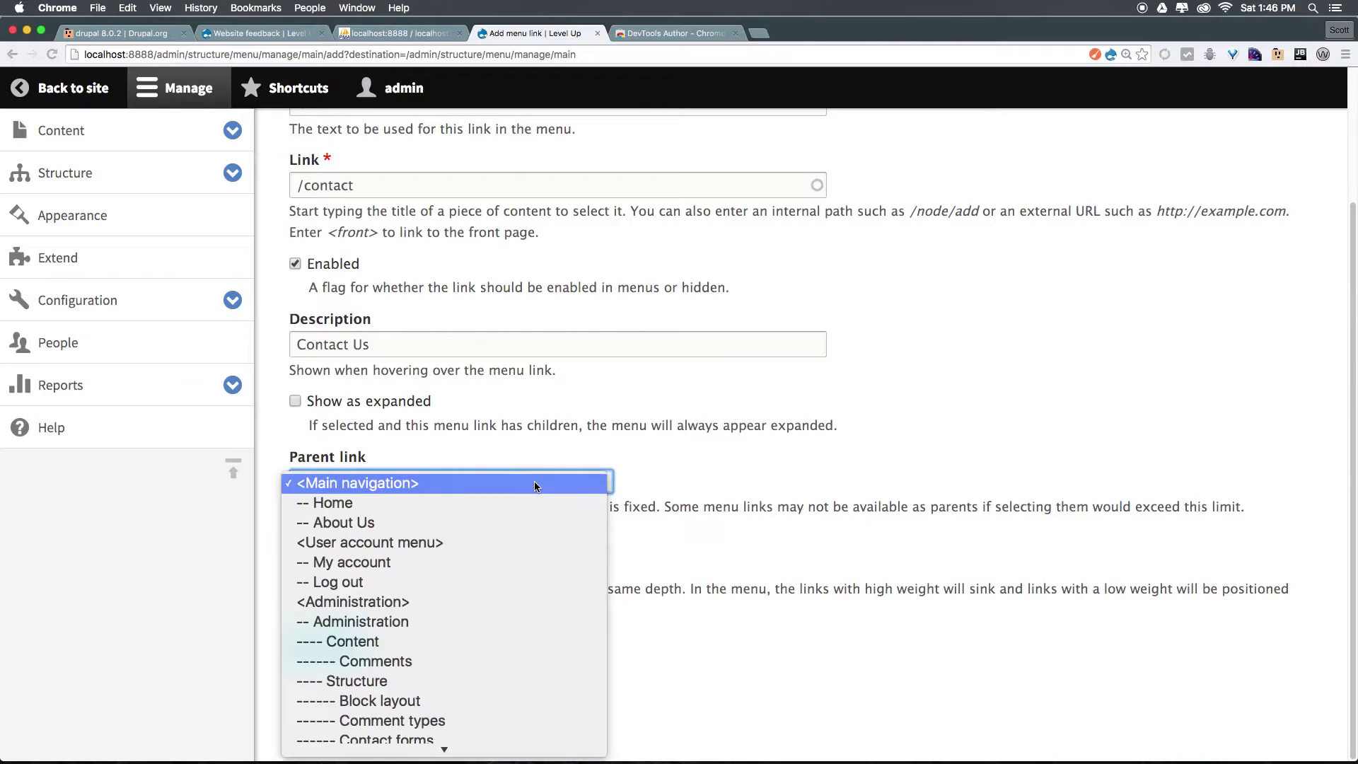
click(534, 484)
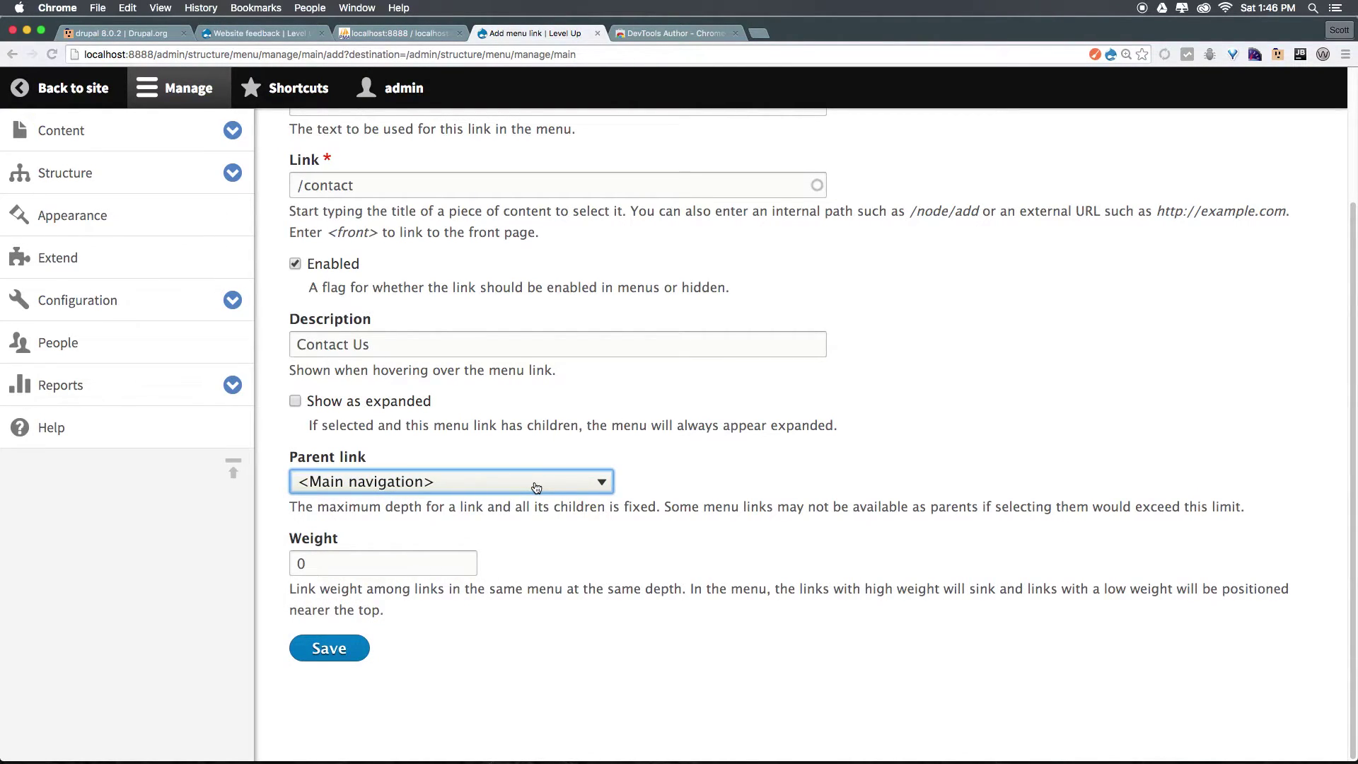
click(536, 487)
click(533, 482)
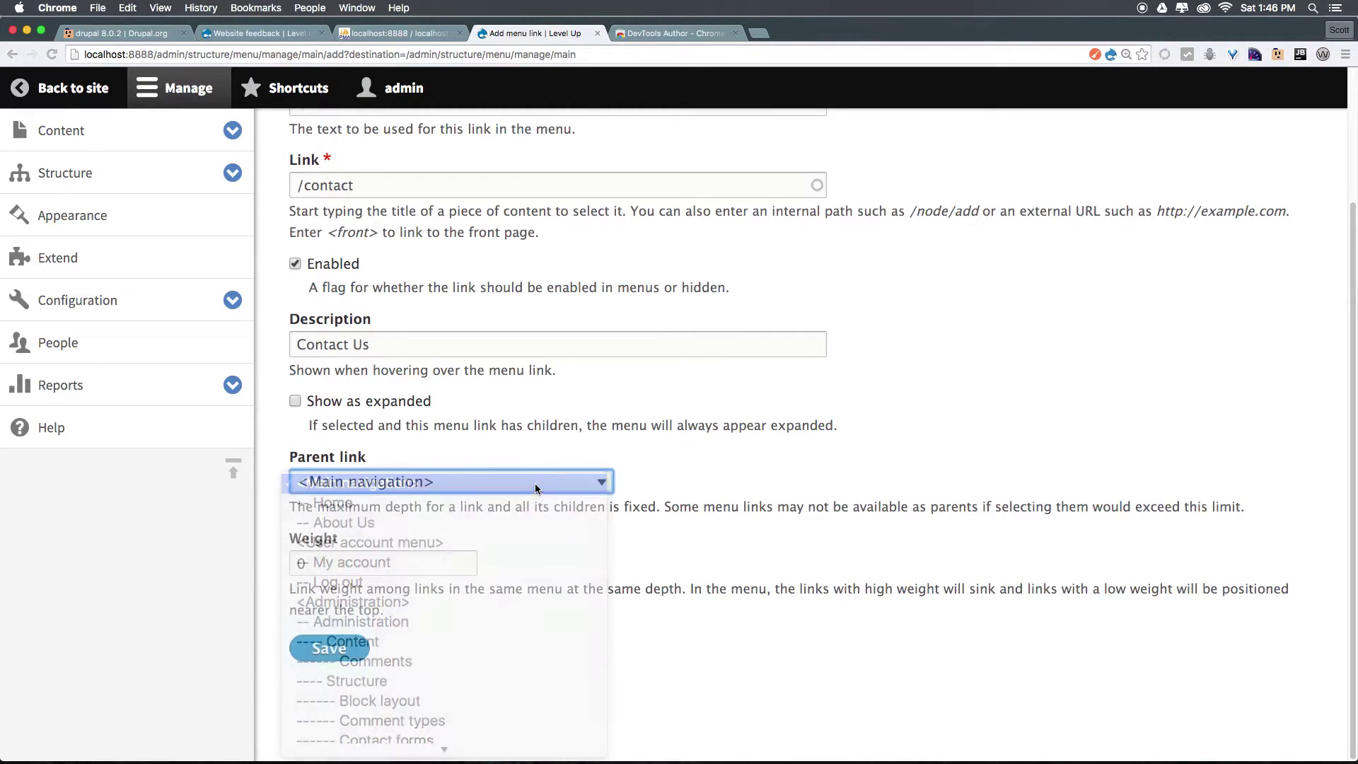
Adjust the link's Weight field, trying -3 and stepping the value back up
click(389, 558)
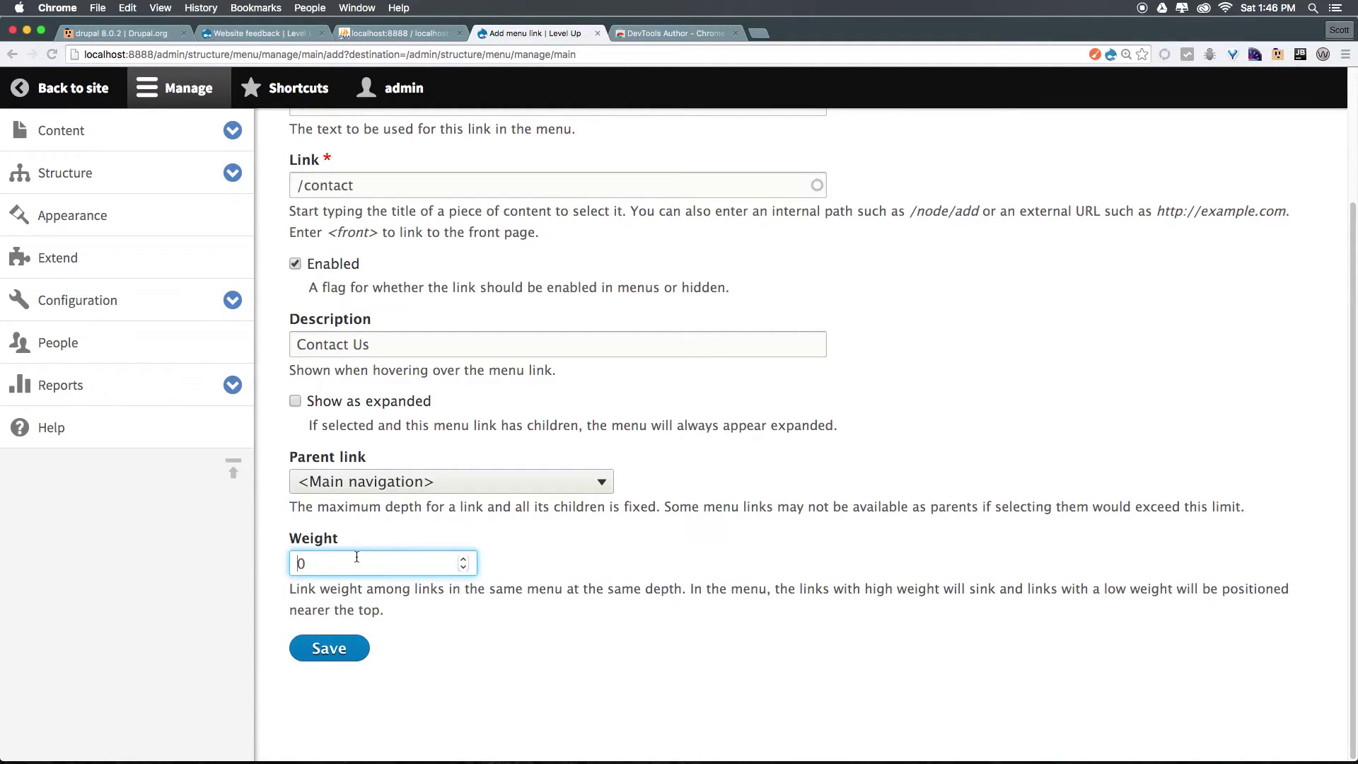
key(Down)
key(Down)
key(Up)
key(Up)
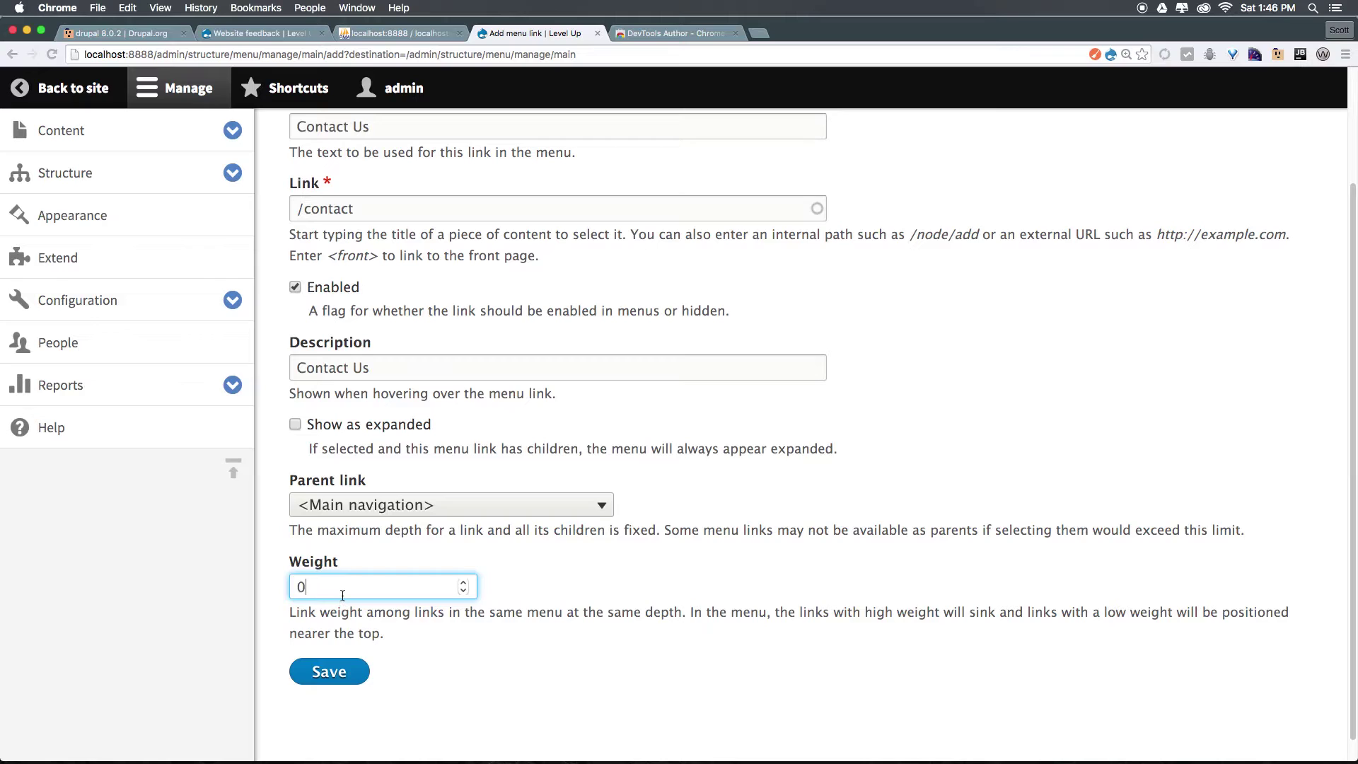
click(536, 600)
scroll(538, 604, down, 1)
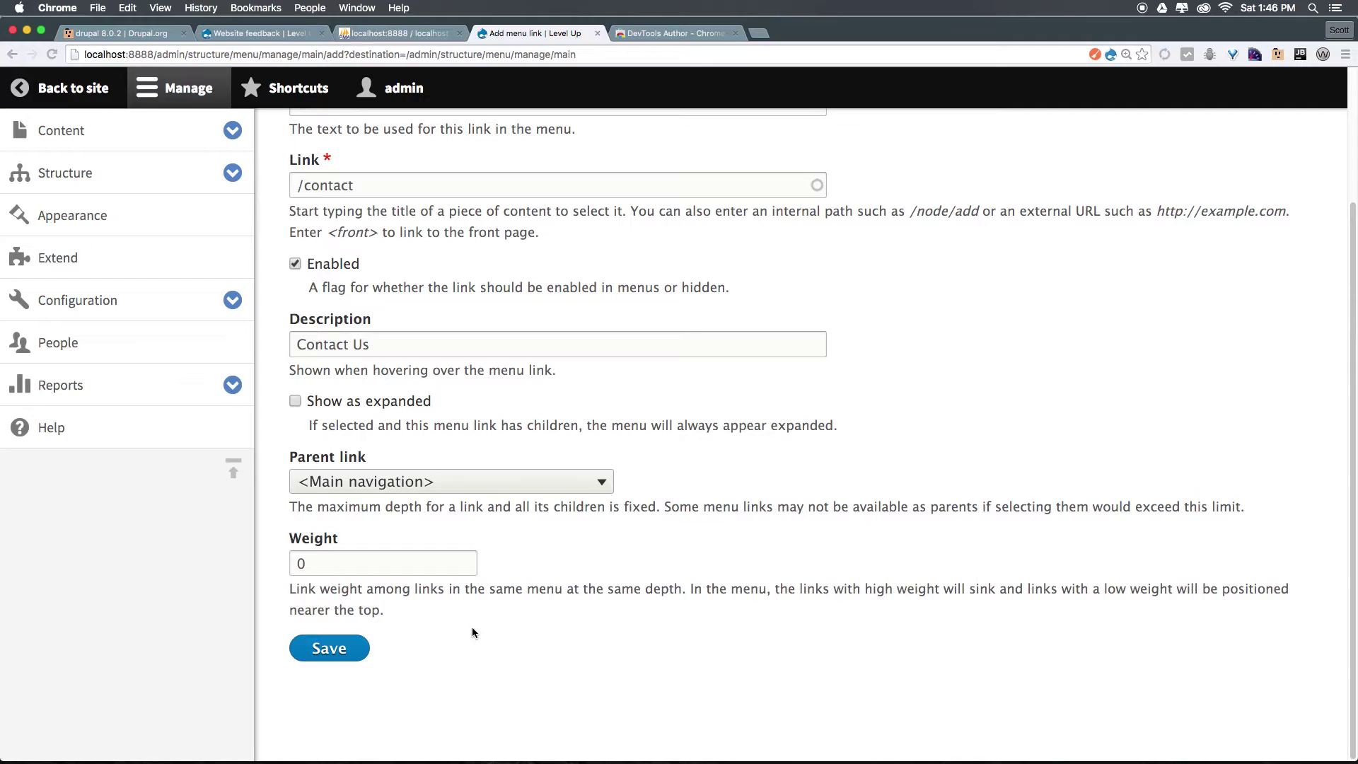
click(405, 564)
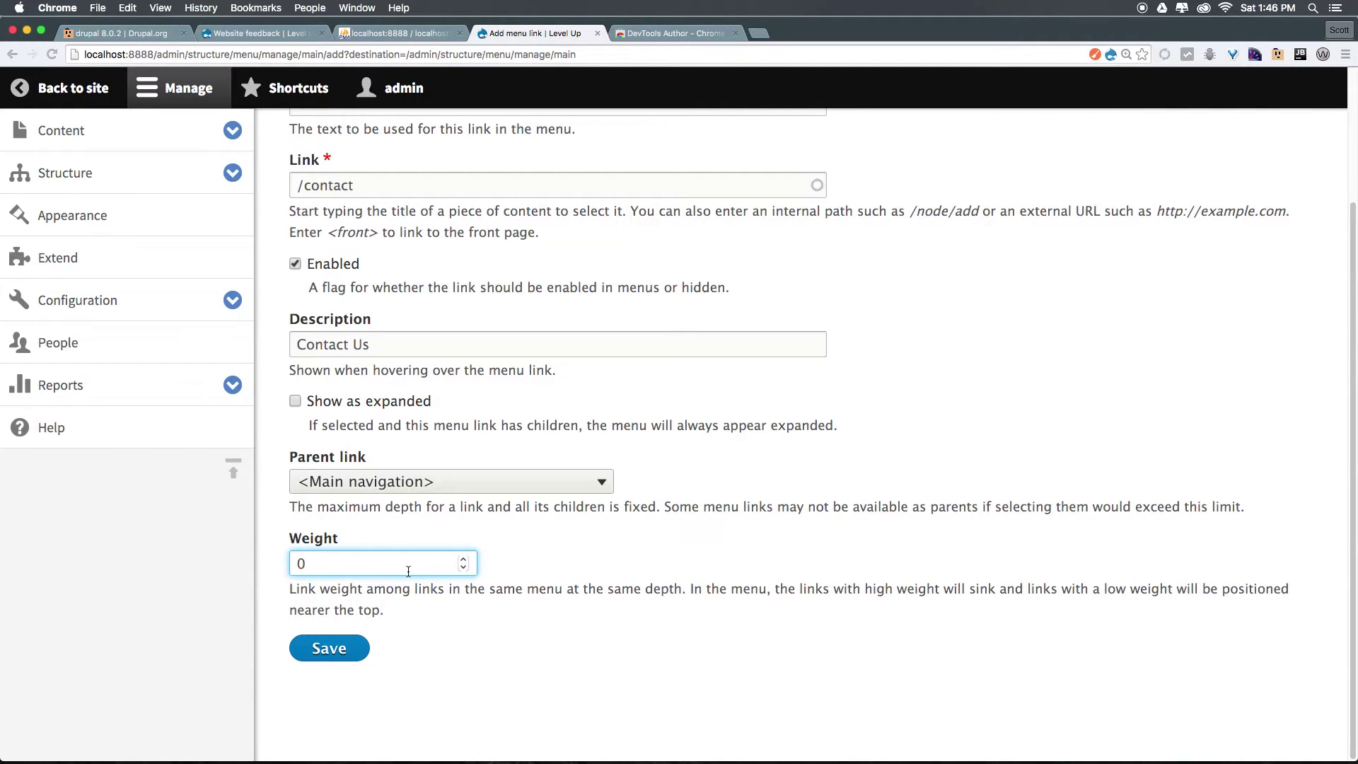
key(BackSpace)
text(-3)
key(Up)
key(Up)
key(Up)
key(Up)
key(Up)
key(Up)
key(Up)
key(Up)
key(Up)
key(Up)
key(Up)
Save the Contact Us link, then save the Main navigation menu order
click(327, 647)
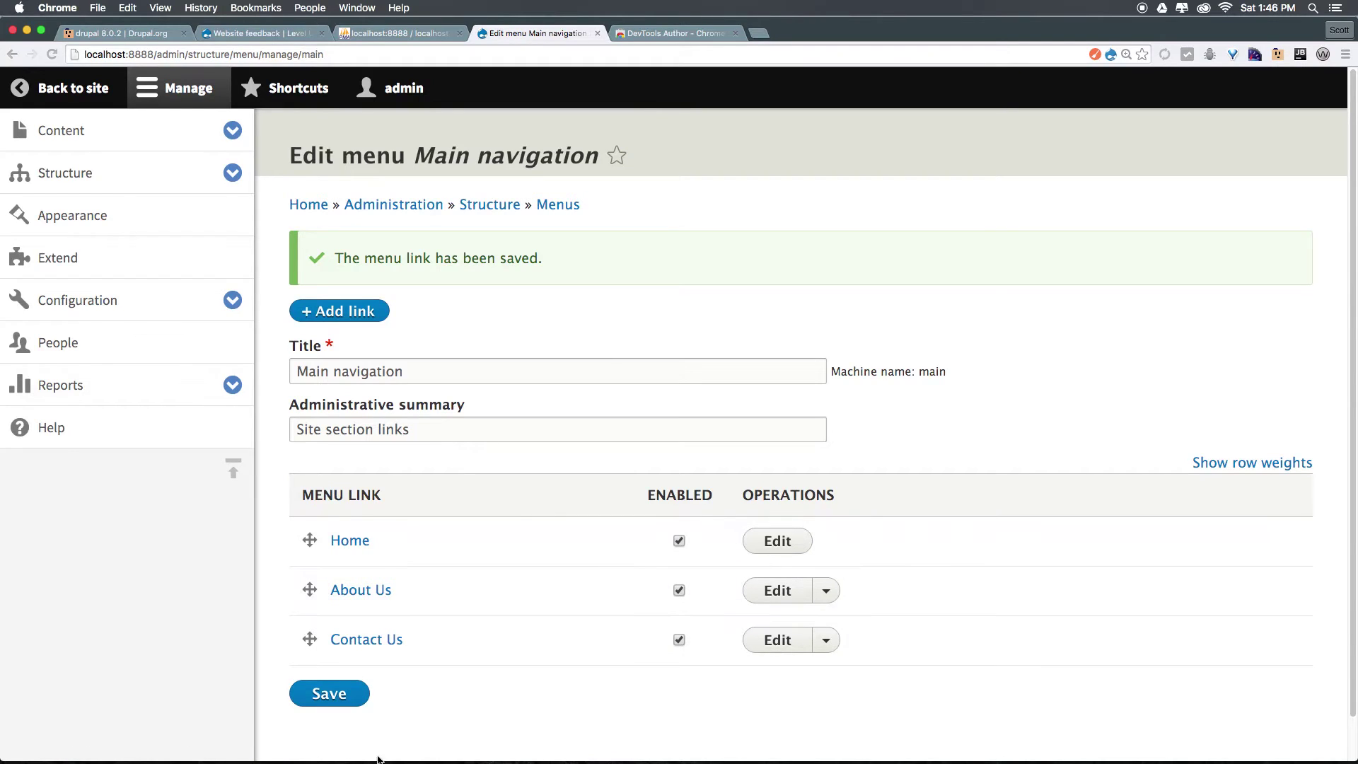
mouse_move(308, 587)
mouse_down()
mouse_move(304, 551)
mouse_move(308, 596)
mouse_up()
scroll(324, 608, down, 3)
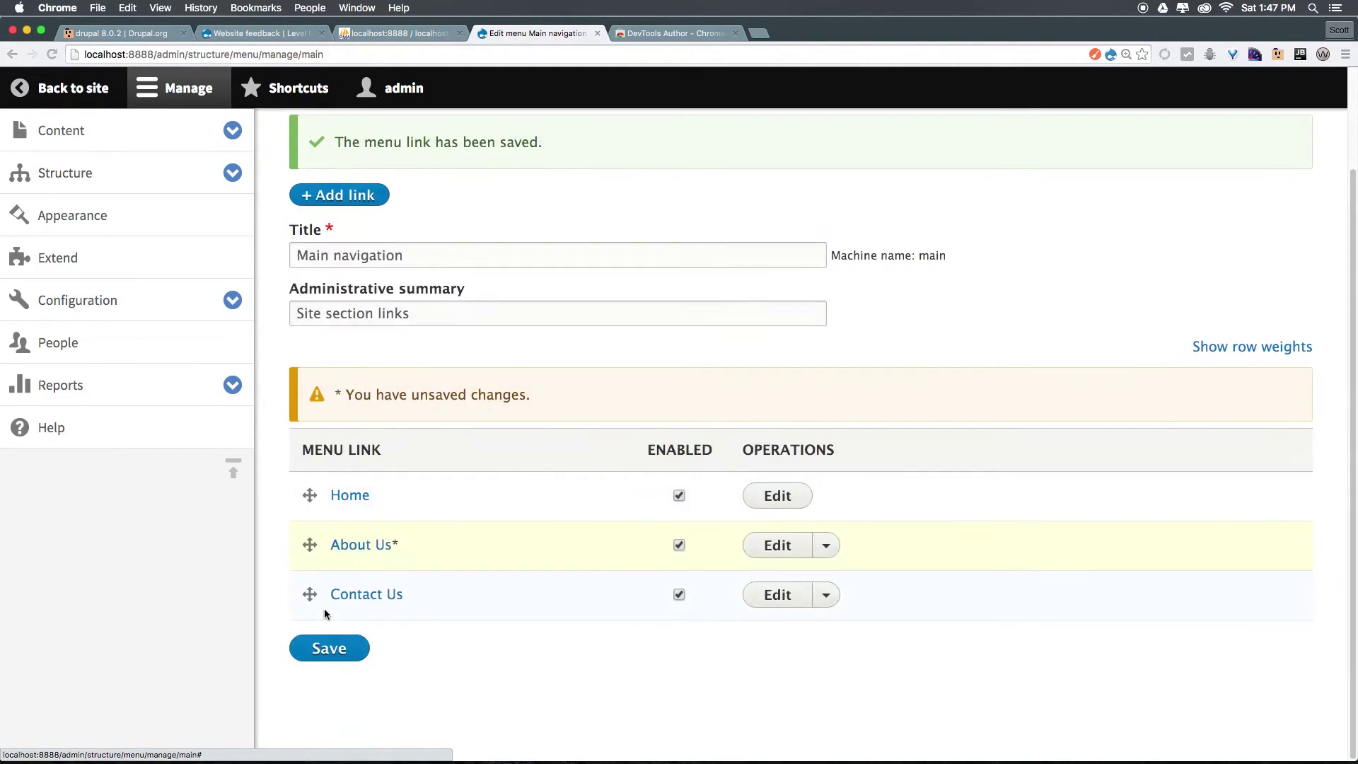
click(348, 649)
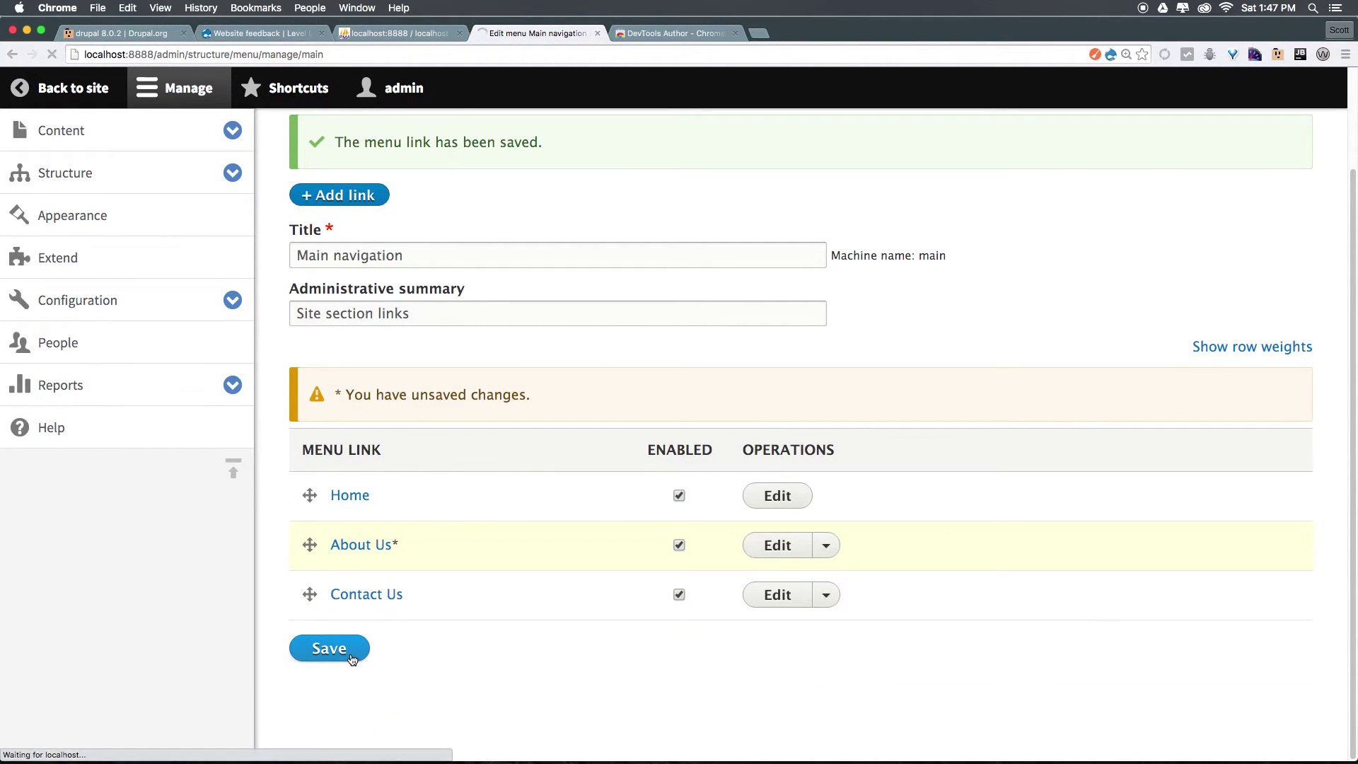
key(super+2)
Go to the Level Up home page and follow the new Contact Us tab to the feedback form
click(371, 205)
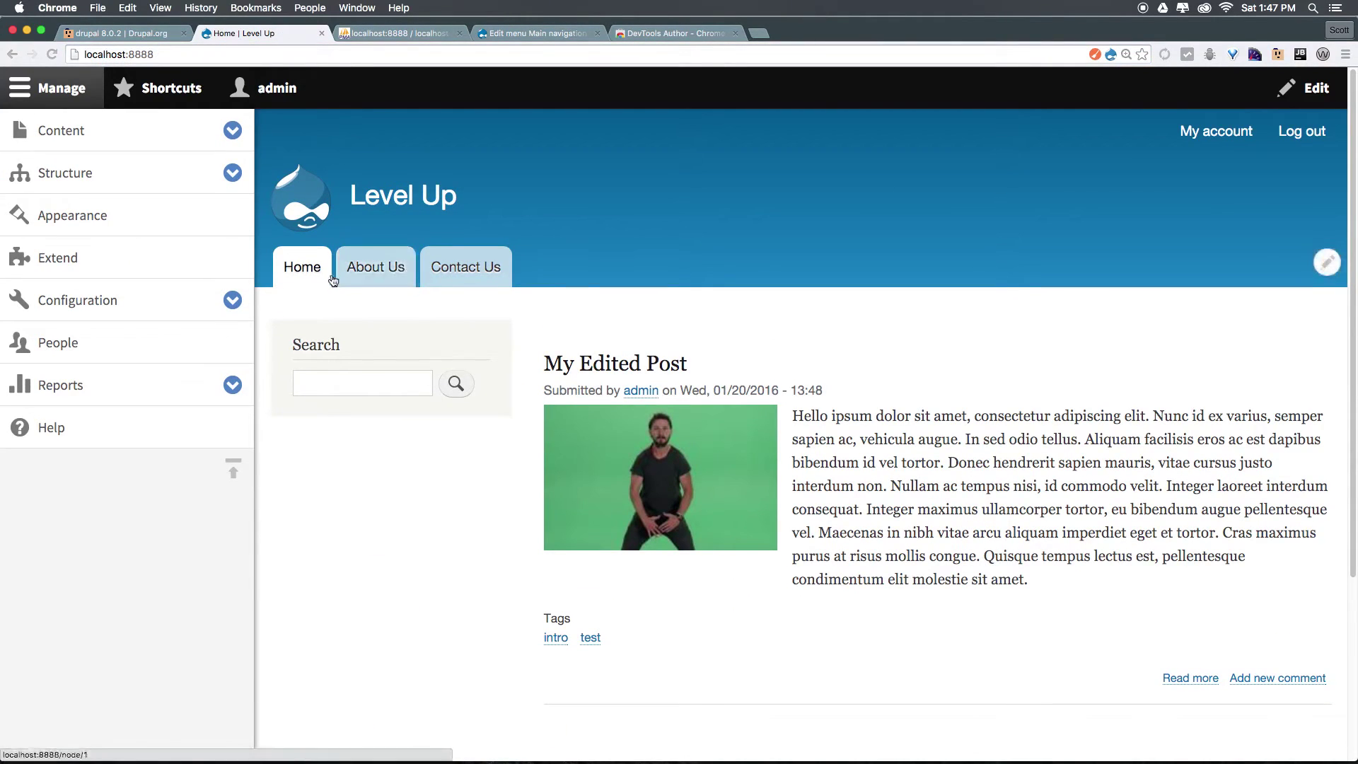
click(462, 272)
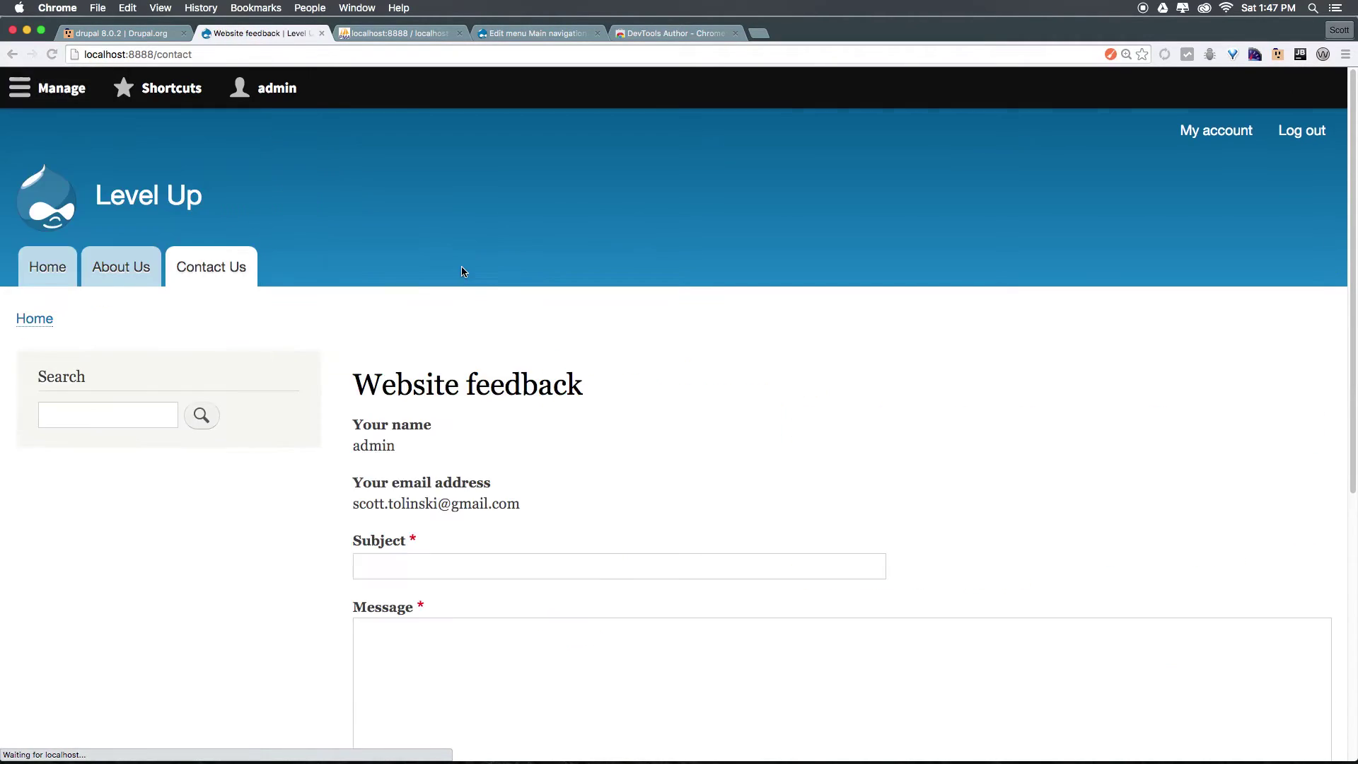